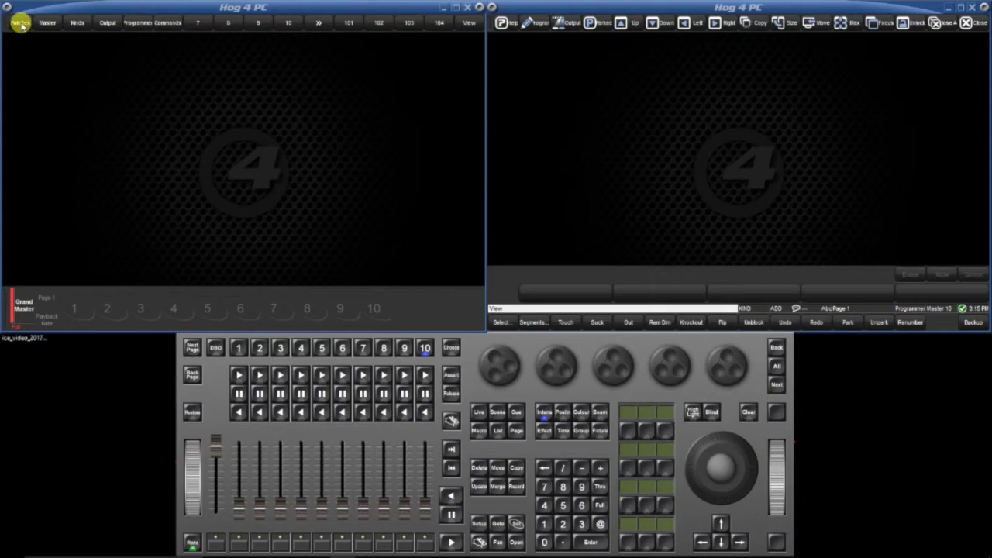
# Step: Recall the Palettes view and make the Colour Directory the active window
pyautogui.click(21, 23)
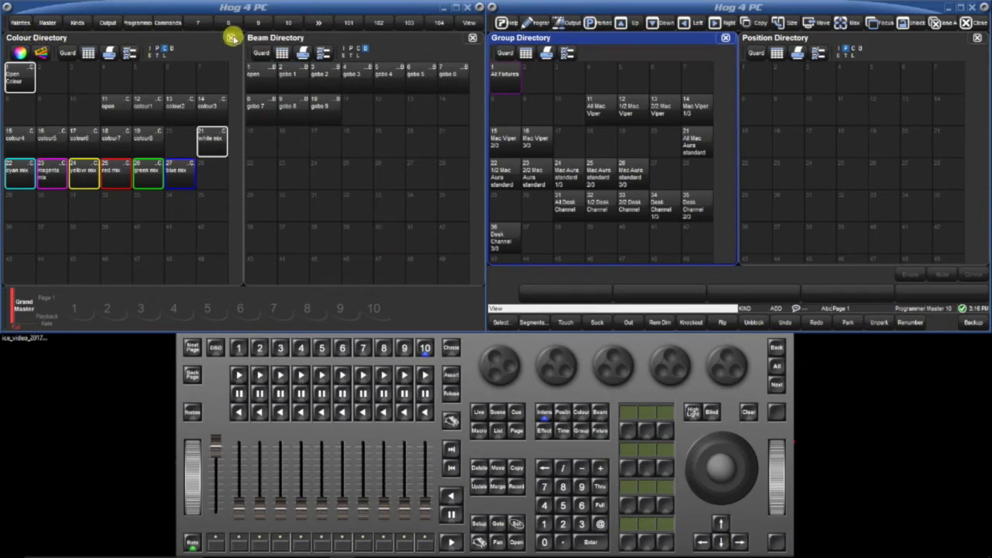
pyautogui.click(231, 271)
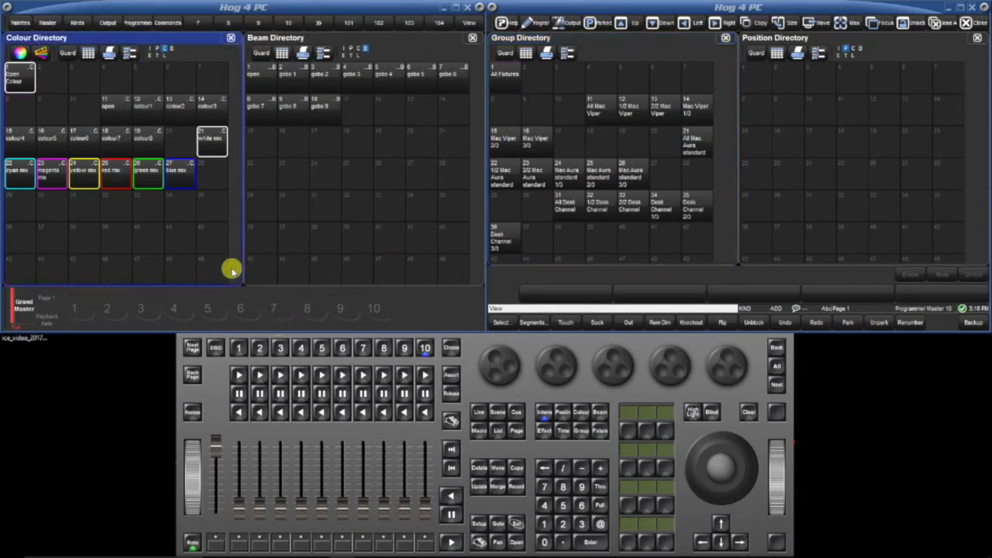
# Step: Cycle the Colour Directory window through its preset sizes and positions until it is back at its half-screen size
pyautogui.click(783, 22)
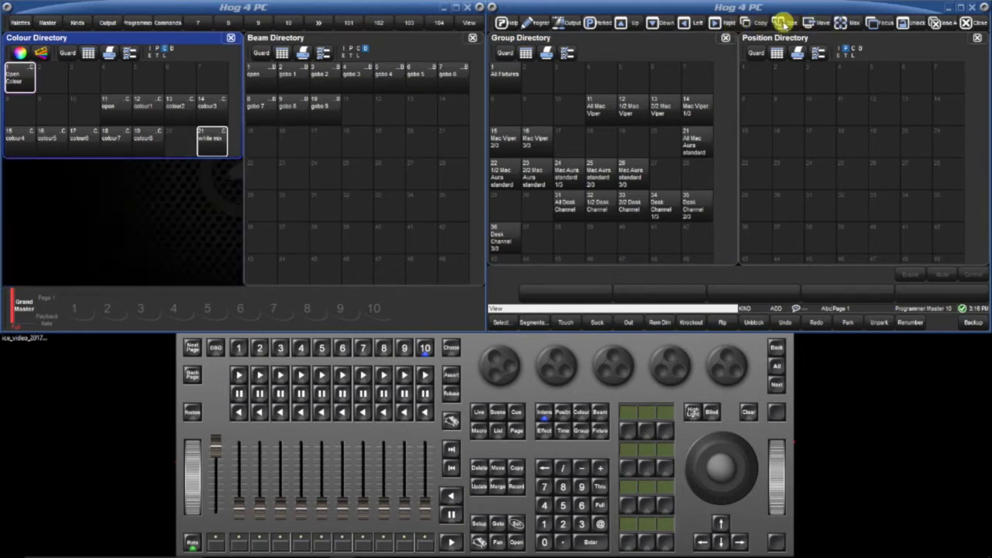
pyautogui.click(782, 21)
pyautogui.click(783, 22)
pyautogui.click(782, 22)
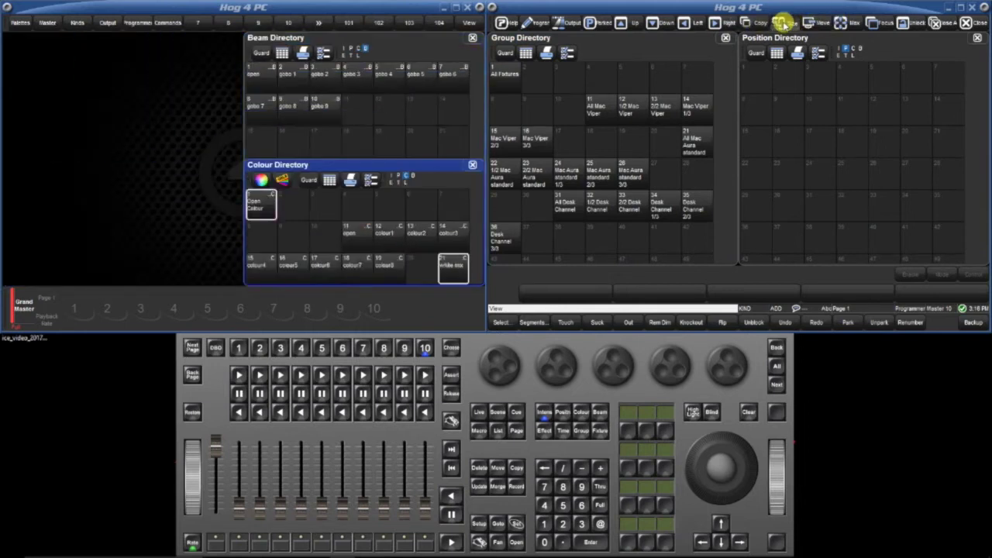
pyautogui.click(782, 22)
pyautogui.click(782, 22)
pyautogui.click(782, 22)
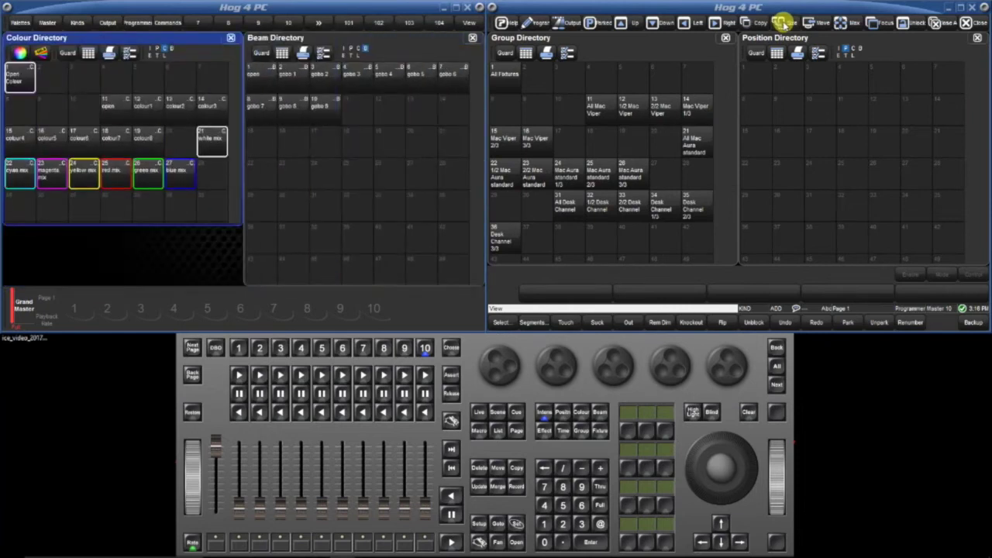
pyautogui.click(783, 22)
pyautogui.click(783, 21)
pyautogui.click(783, 22)
pyautogui.click(783, 21)
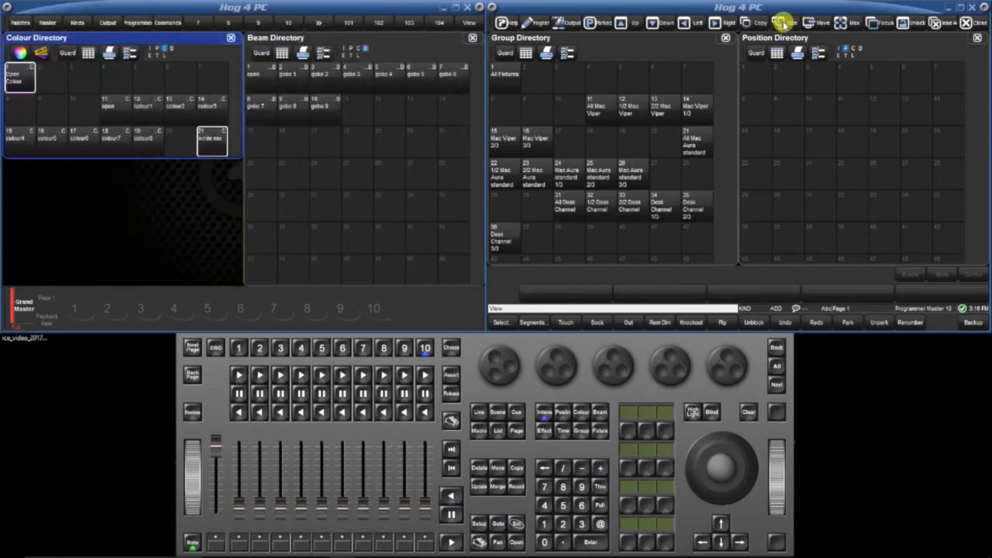
pyautogui.click(782, 21)
pyautogui.click(782, 21)
pyautogui.click(782, 22)
pyautogui.click(783, 22)
pyautogui.click(783, 22)
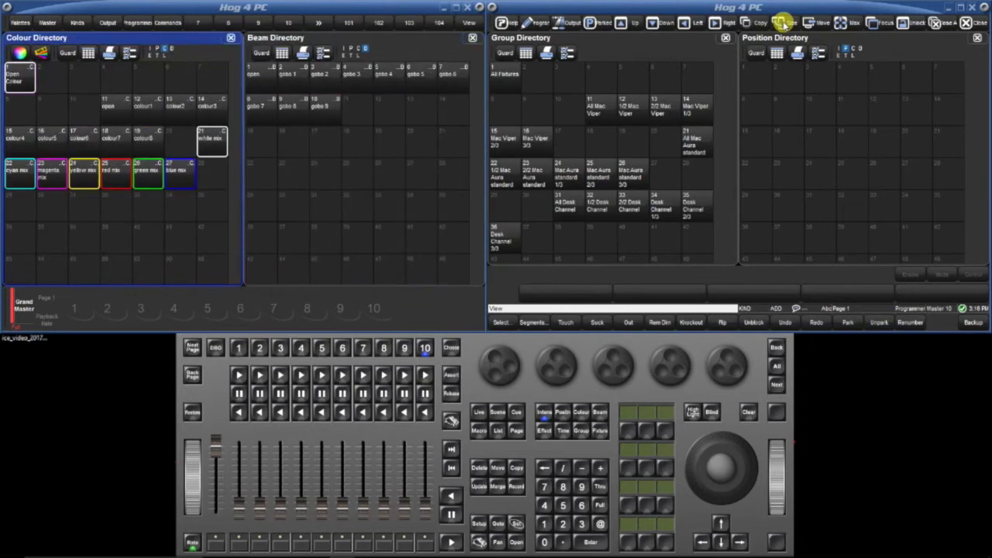
# Step: Narrow the Colour Directory to four columns and fit the Beam Directory directly beside it at three columns
pyautogui.click(422, 36)
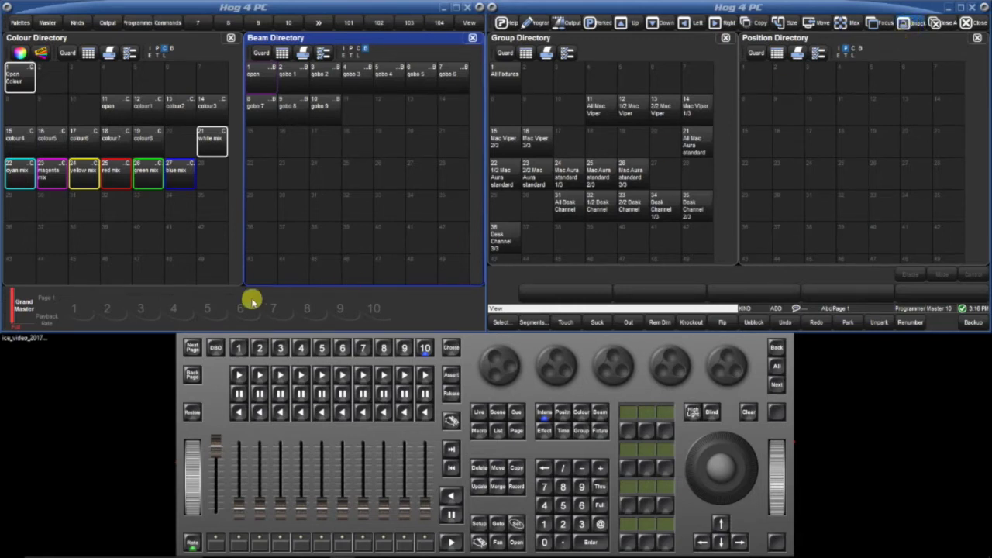
pyautogui.moveTo(238, 281); pyautogui.dragTo(129, 286)
pyautogui.moveTo(413, 39); pyautogui.dragTo(295, 40)
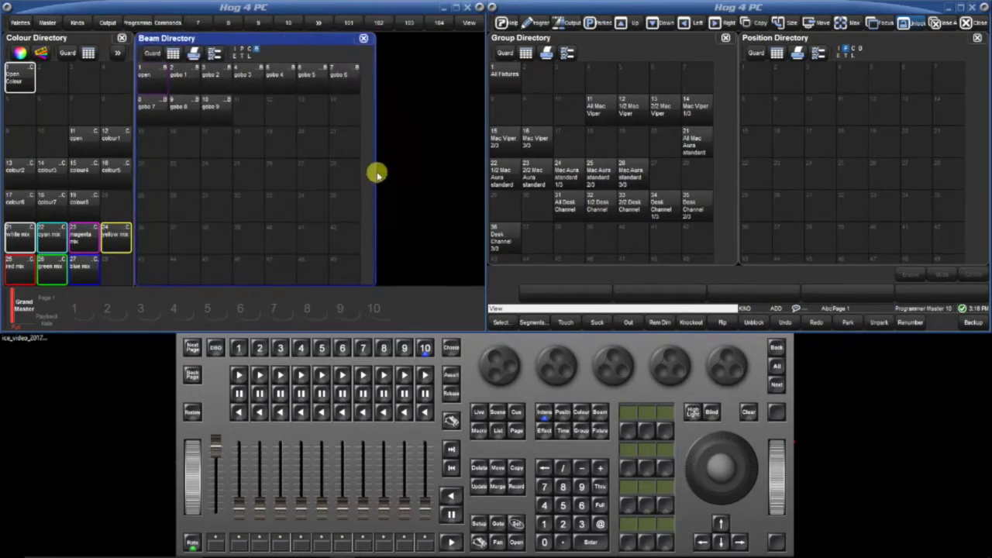
pyautogui.moveTo(372, 172); pyautogui.dragTo(232, 162)
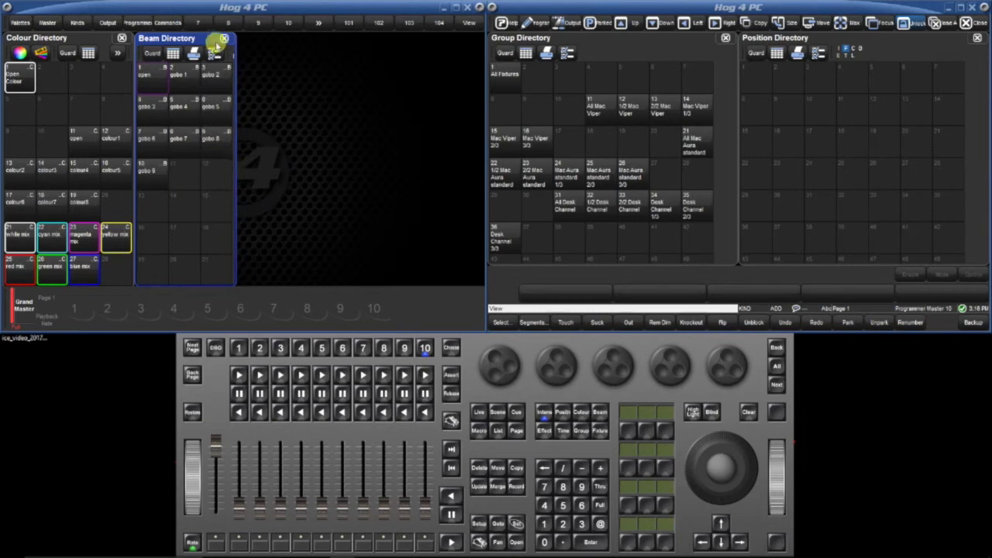
# Step: Move the Group Directory beside the Beam Directory to fill that screen, and widen the Position Directory across the other screen
pyautogui.click(687, 34)
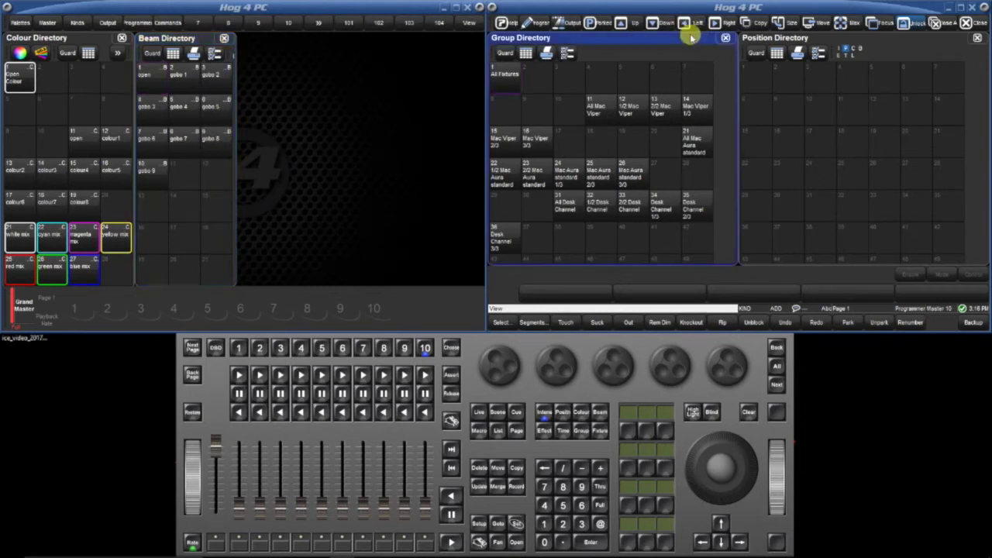
pyautogui.click(814, 22)
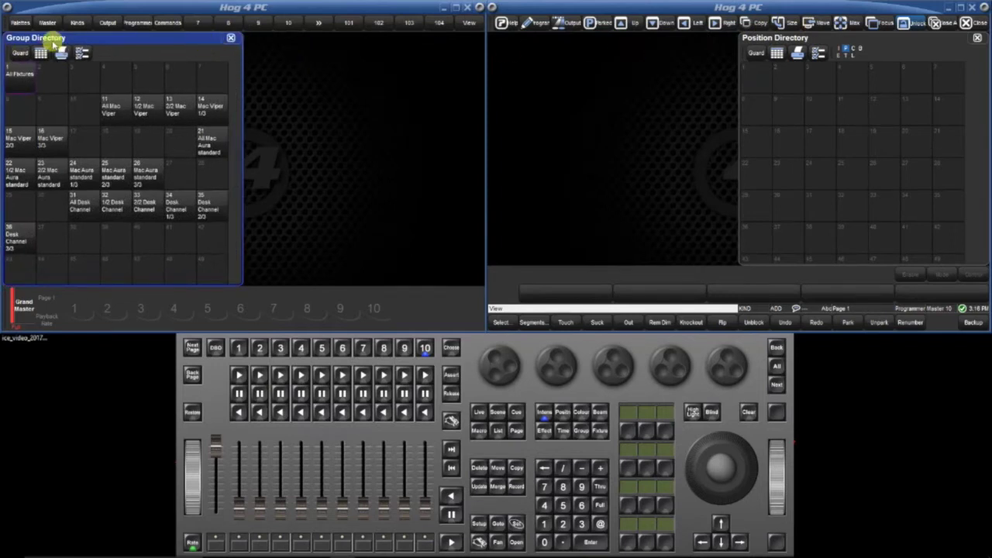
pyautogui.moveTo(60, 40); pyautogui.dragTo(296, 38)
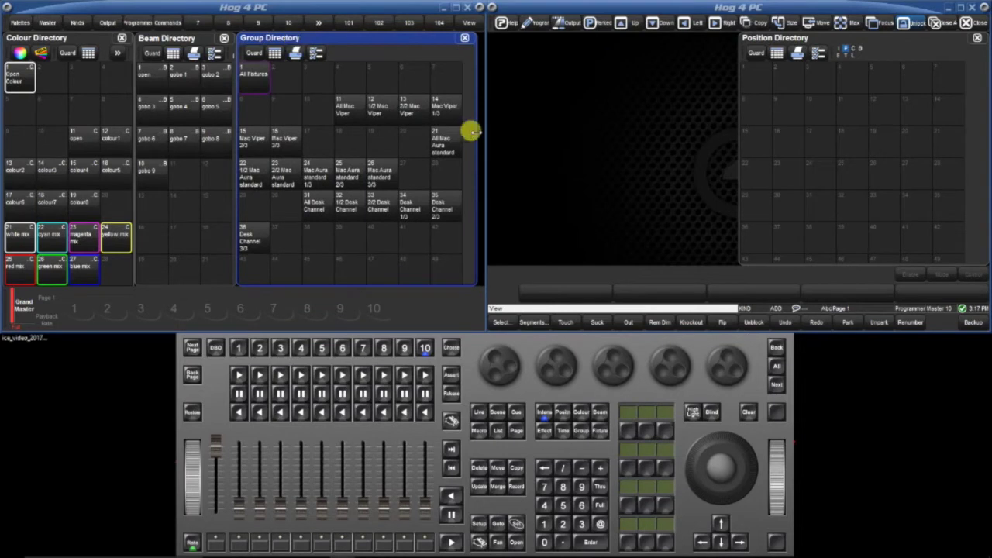
pyautogui.moveTo(470, 129); pyautogui.dragTo(480, 129)
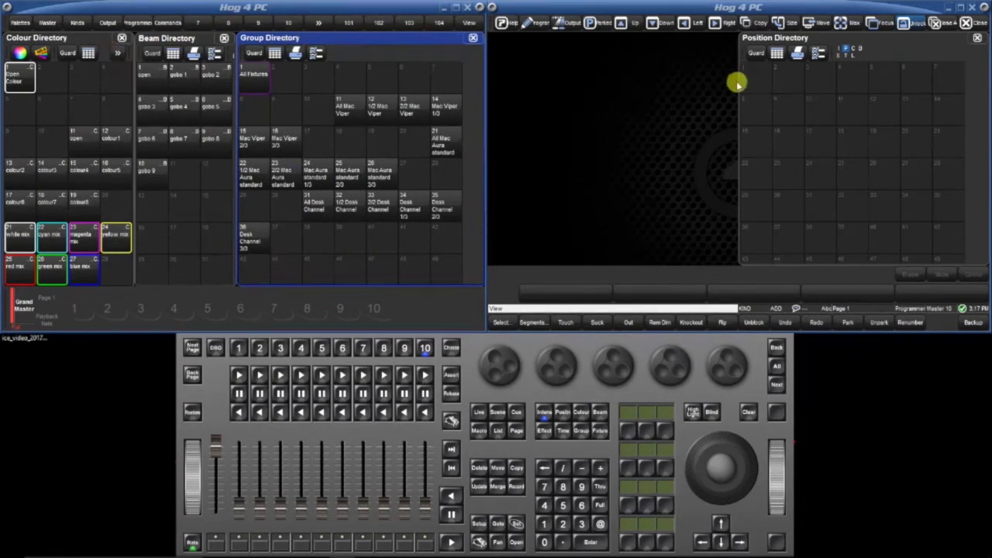
pyautogui.moveTo(735, 81); pyautogui.dragTo(484, 82)
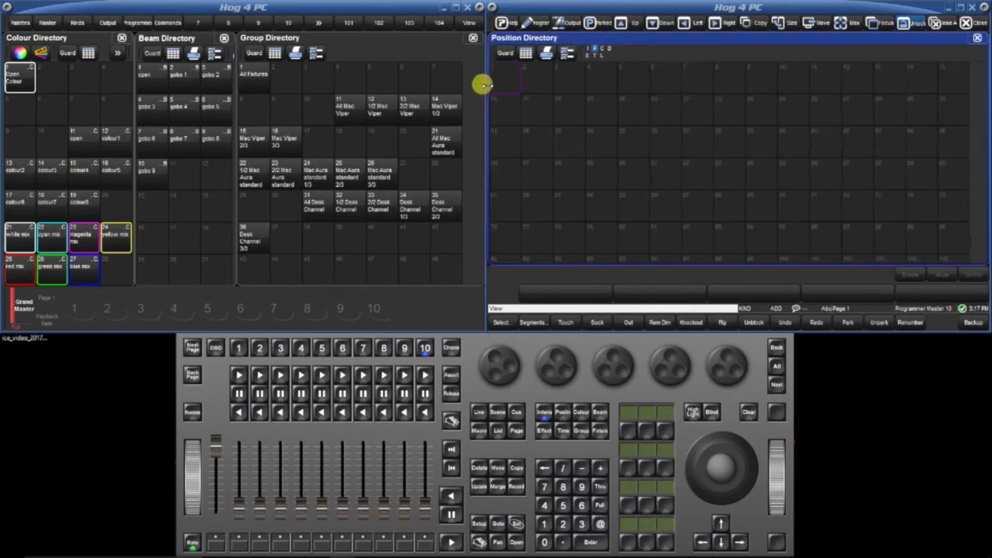
# Step: Record the window layout as View 7 and record it again to the same number, replacing the existing view
pyautogui.press('7')
pyautogui.press('Return')
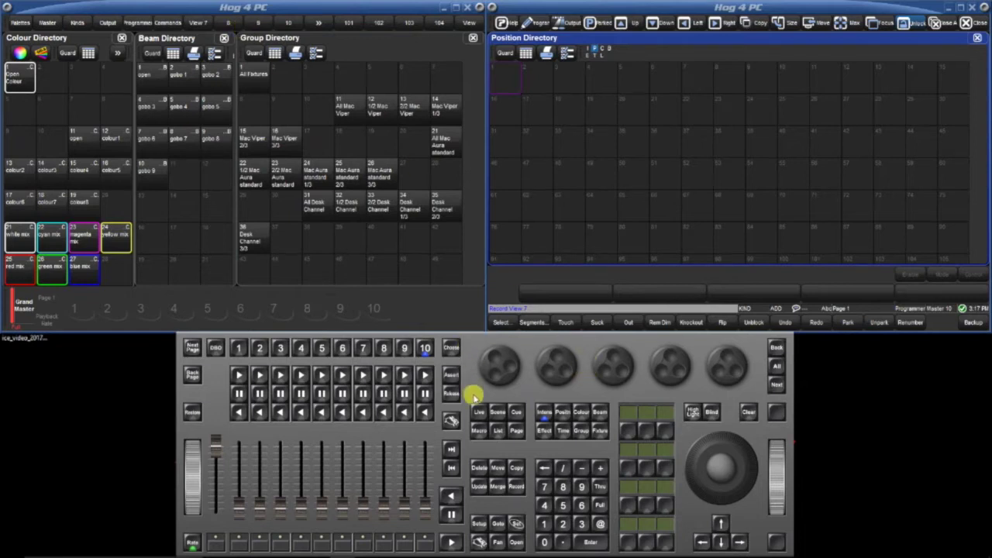
pyautogui.click(516, 486)
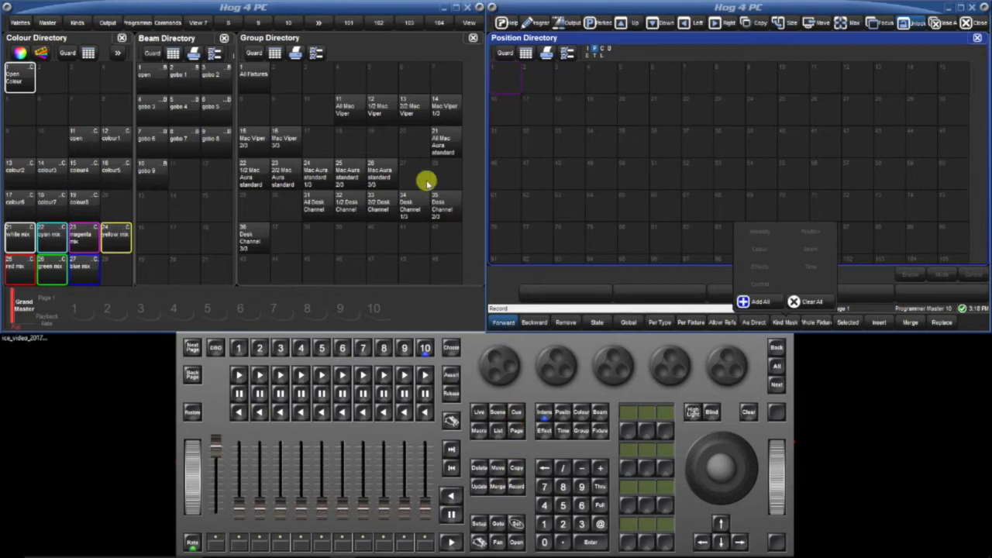
pyautogui.click(465, 23)
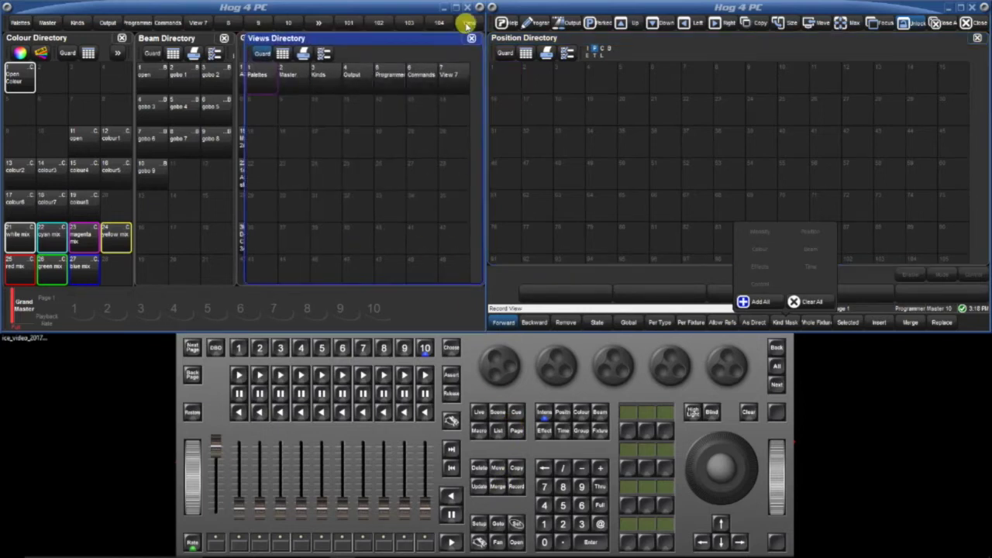
pyautogui.click(545, 487)
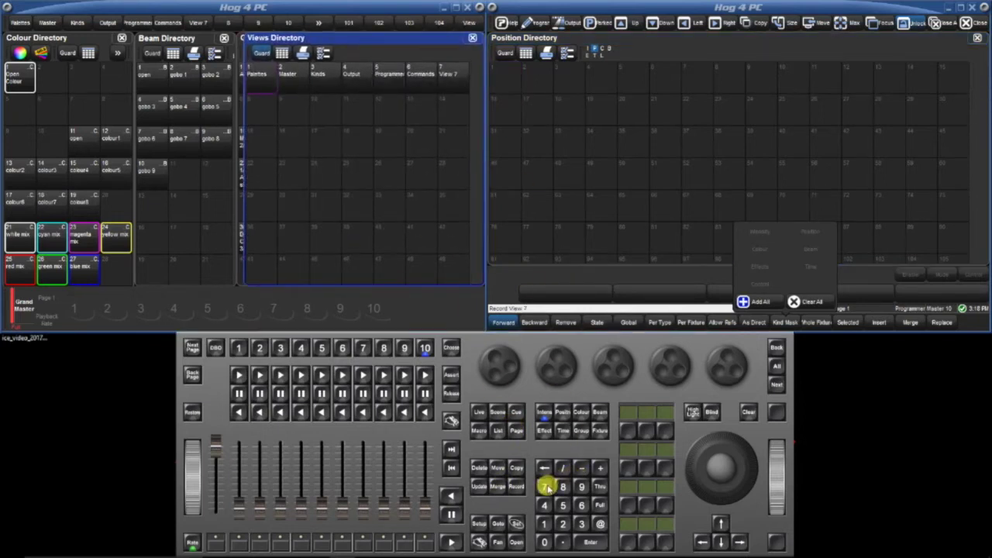
pyautogui.click(591, 542)
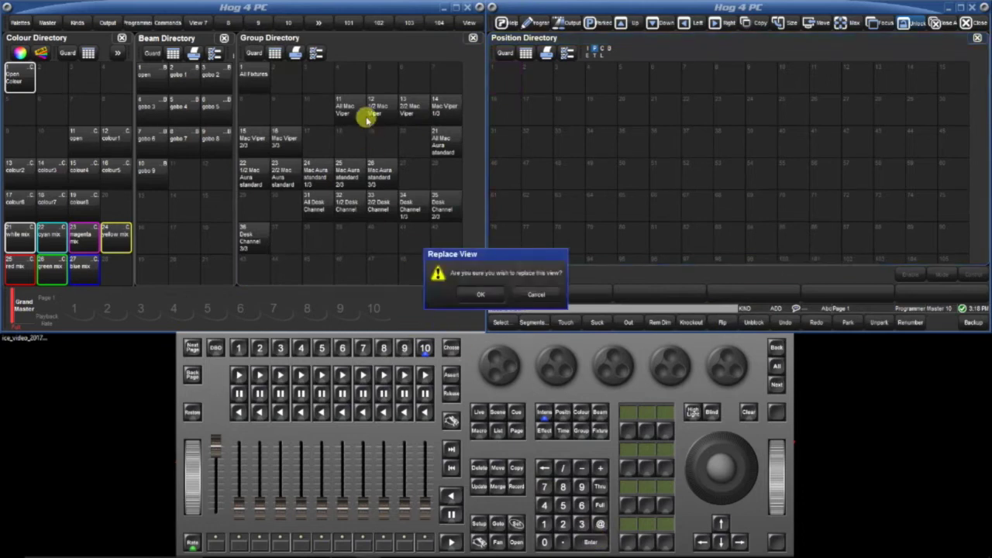
pyautogui.click(480, 295)
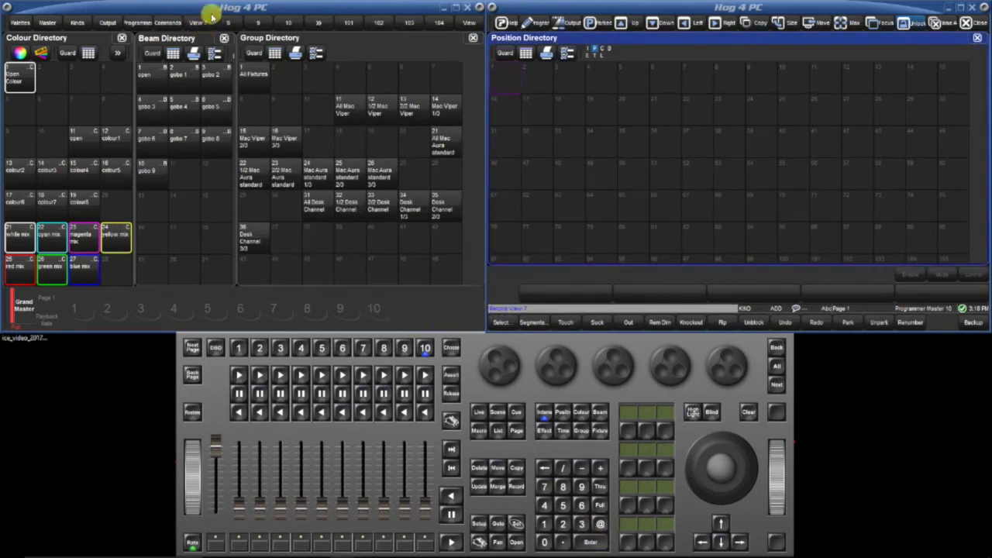
# Step: Switch between the Commands view, the Palettes view and View 7, finishing on View 7
pyautogui.click(167, 22)
pyautogui.click(199, 23)
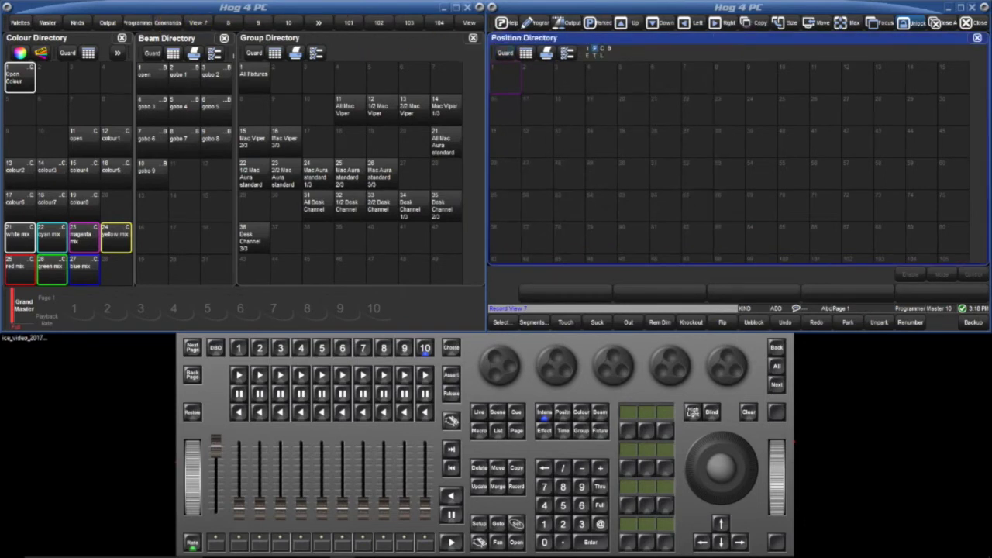
pyautogui.click(23, 23)
pyautogui.click(210, 23)
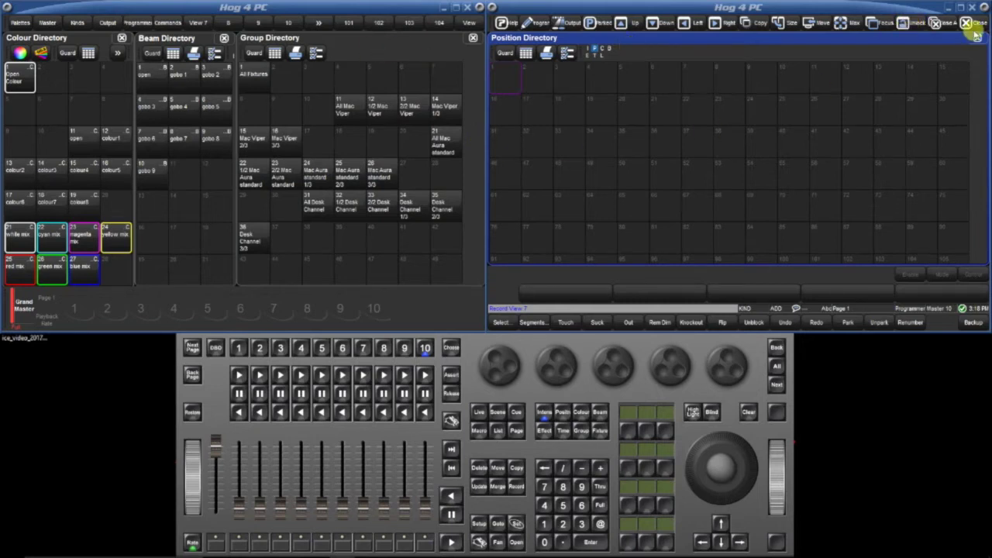
# Step: Close all open windows at once and recall View 7
pyautogui.click(937, 24)
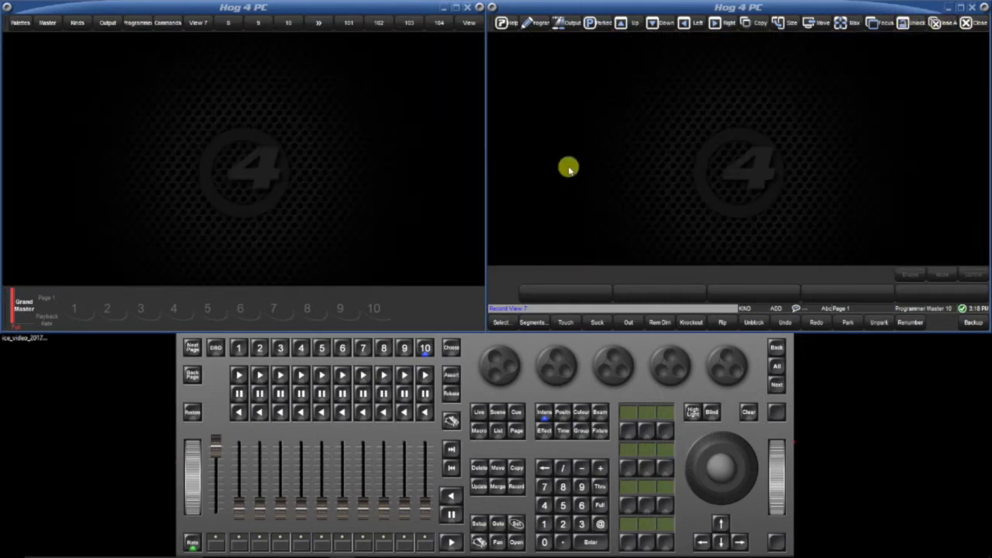
pyautogui.click(193, 22)
# Step: Close the directory windows one at a time until none remain, and bring the layout back with View 7
pyautogui.click(973, 23)
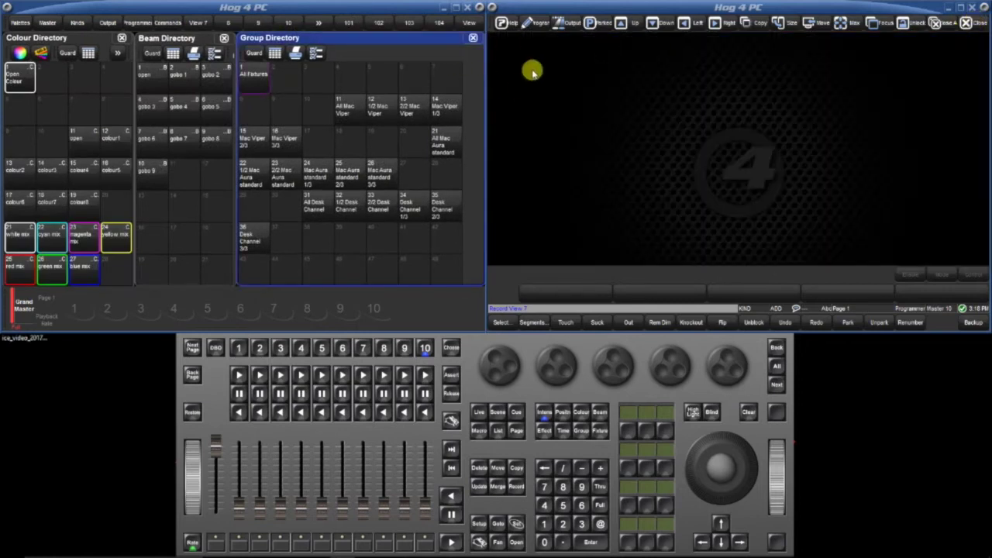
pyautogui.click(980, 22)
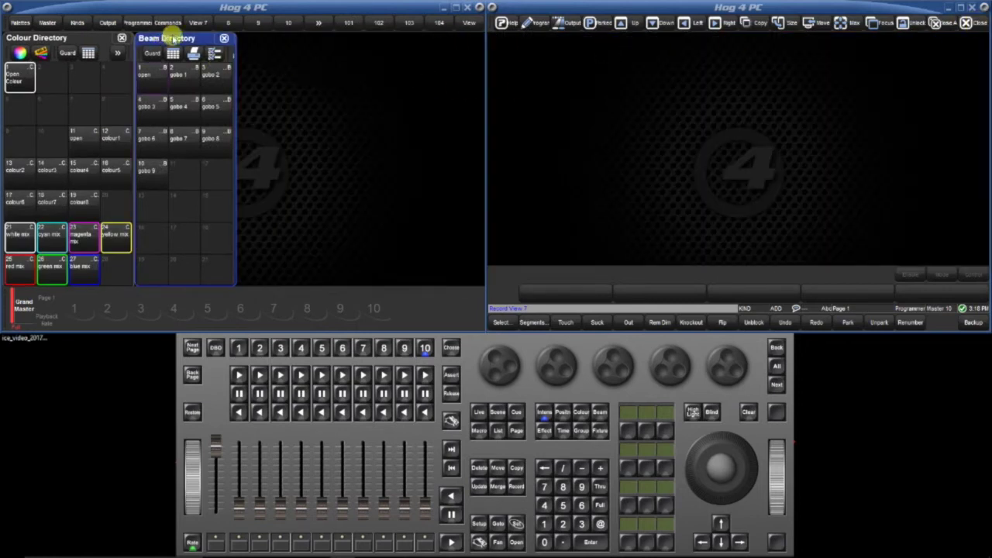
pyautogui.click(965, 23)
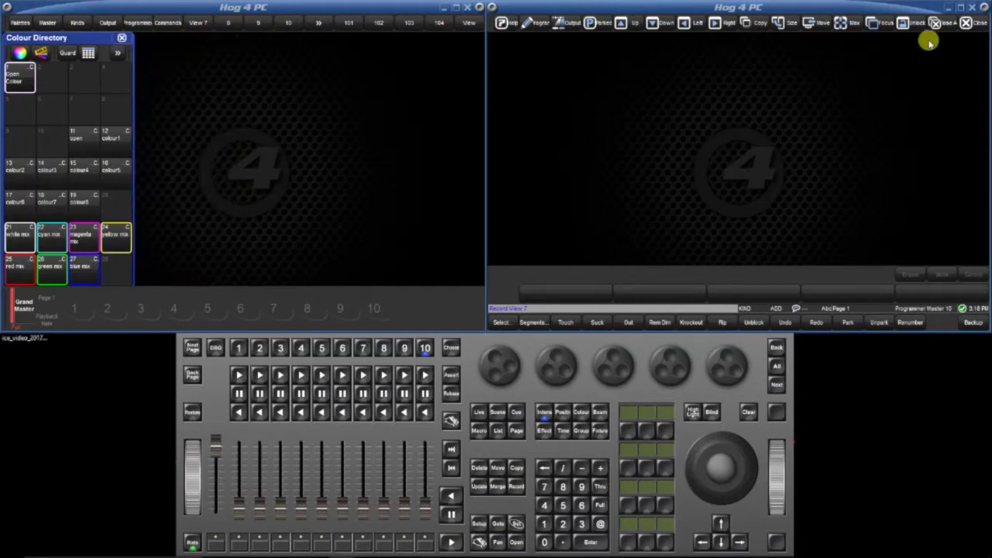
pyautogui.click(974, 24)
pyautogui.click(199, 23)
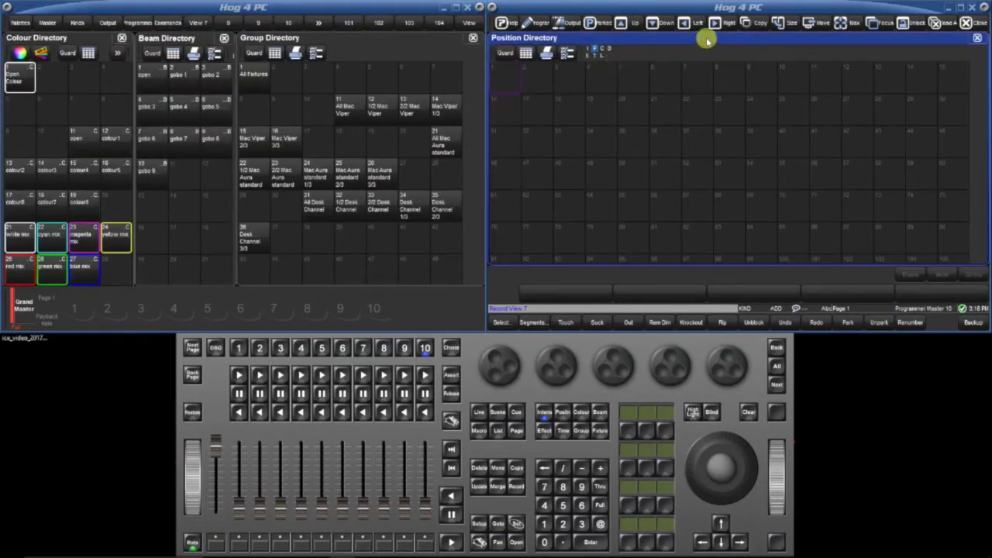
# Step: Make the Group, Beam and Colour Directory windows active in turn
pyautogui.click(348, 35)
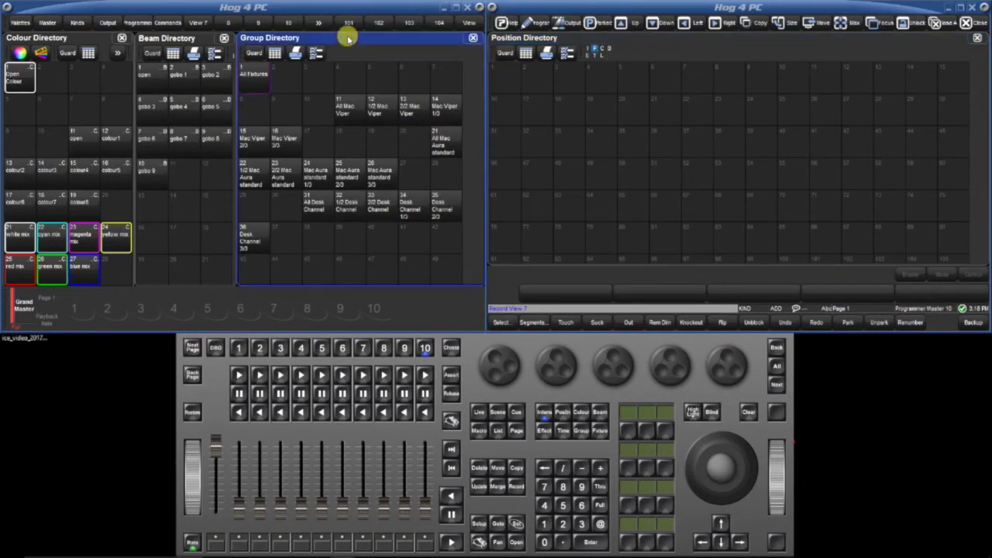
pyautogui.click(159, 43)
pyautogui.click(72, 43)
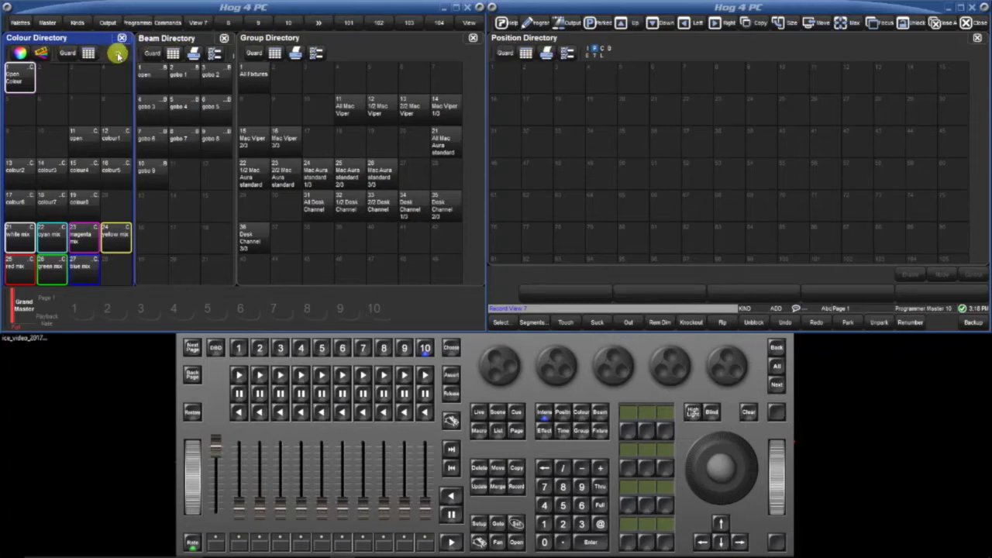
# Step: Open the Colour Picker wheel from the Colour Directory to view it, and close it again
pyautogui.click(22, 53)
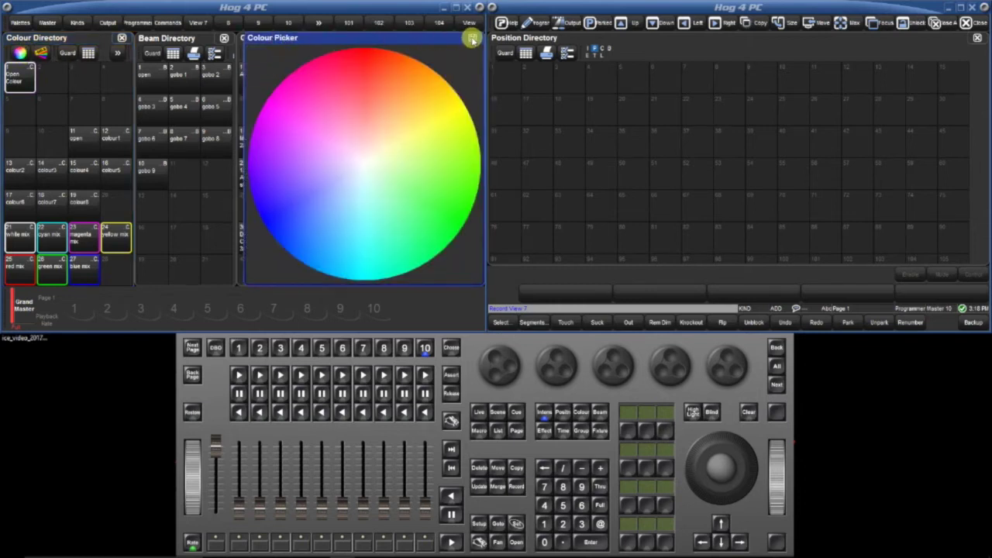
pyautogui.click(471, 37)
pyautogui.click(17, 53)
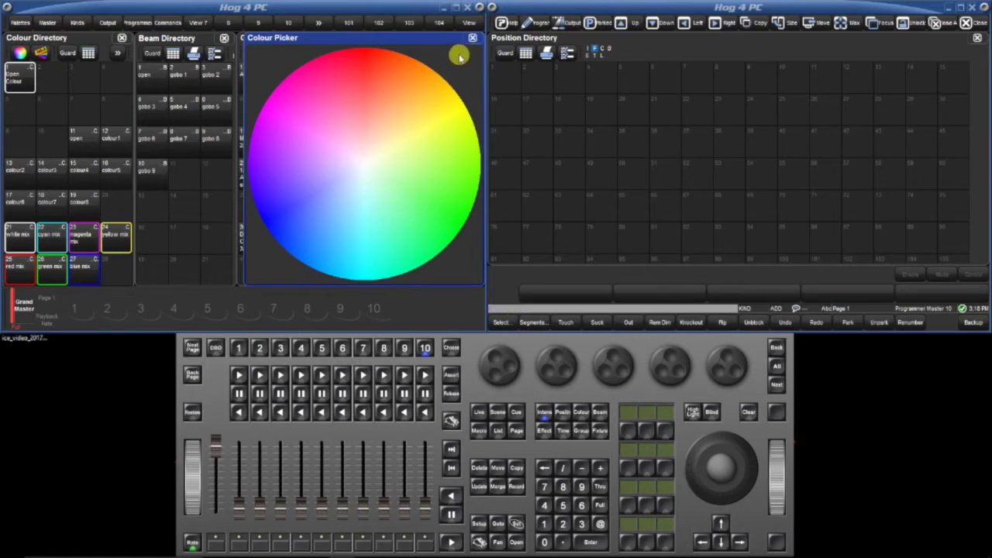
pyautogui.click(472, 37)
# Step: Open the Gel Picker from the Colour Directory and view the additional gel manufacturer options
pyautogui.click(40, 54)
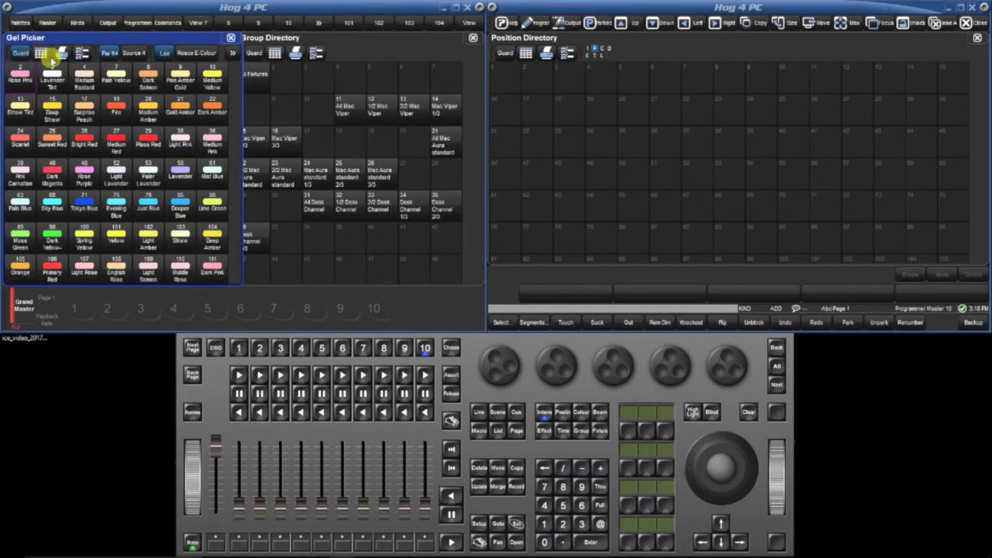
pyautogui.click(233, 56)
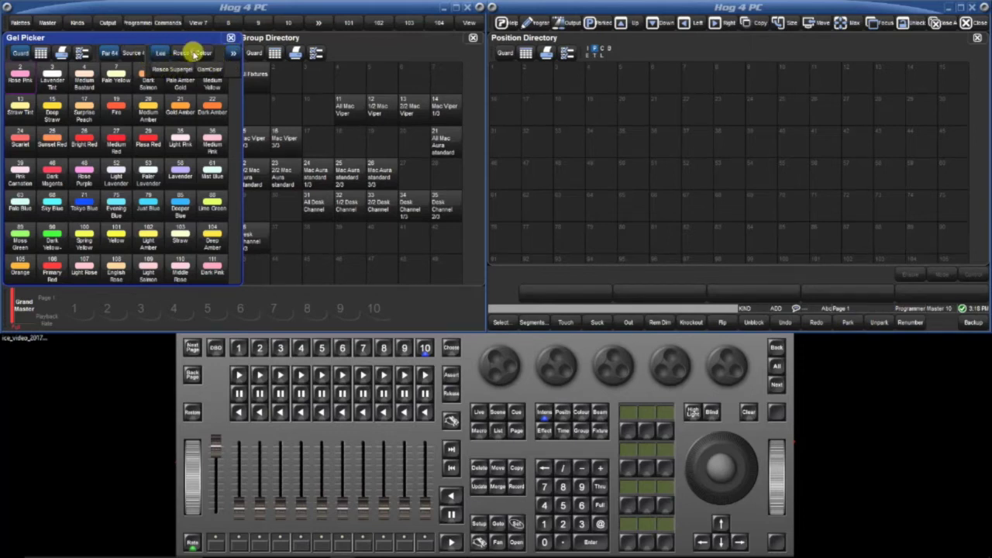
pyautogui.click(233, 56)
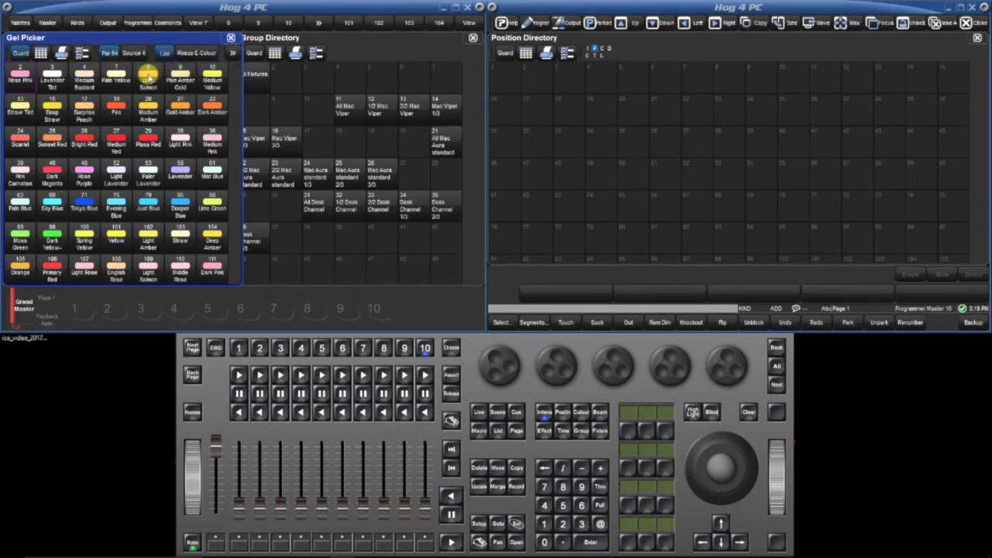
# Step: Browse the gel colours in the Gel Picker, return to the start of the list, and close the picker
pyautogui.scroll(-5, 172, 217)
pyautogui.scroll(-4, 172, 218)
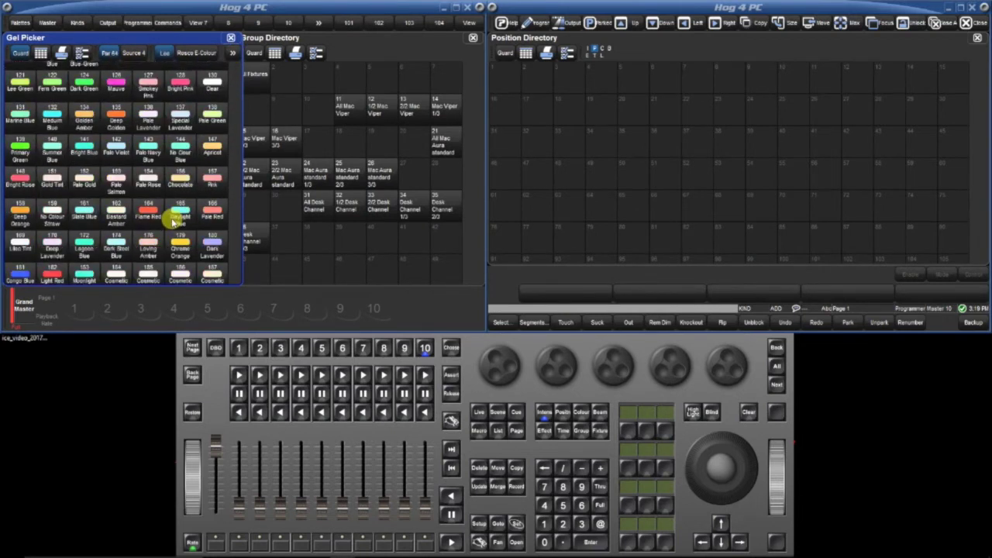
pyautogui.scroll(-4, 186, 244)
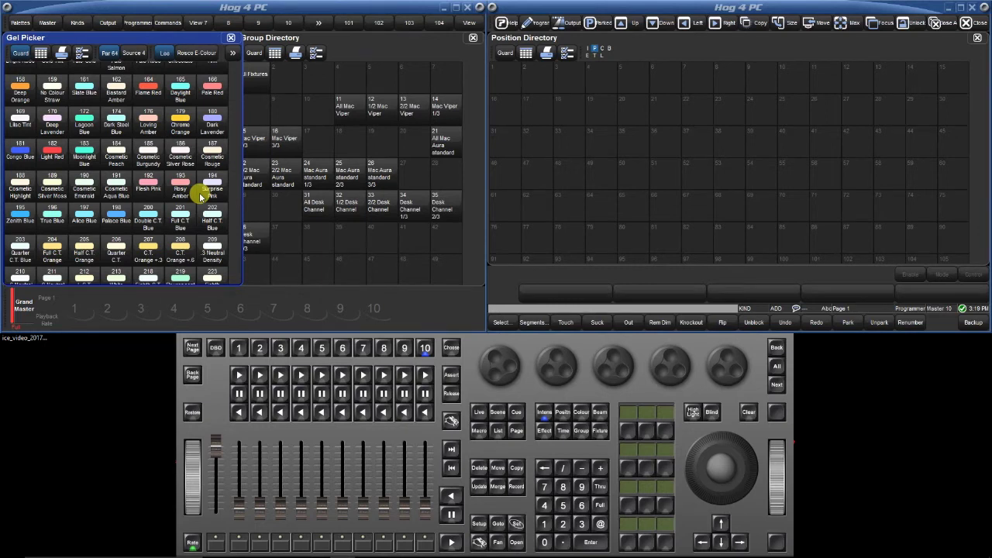
pyautogui.scroll(5, 163, 147)
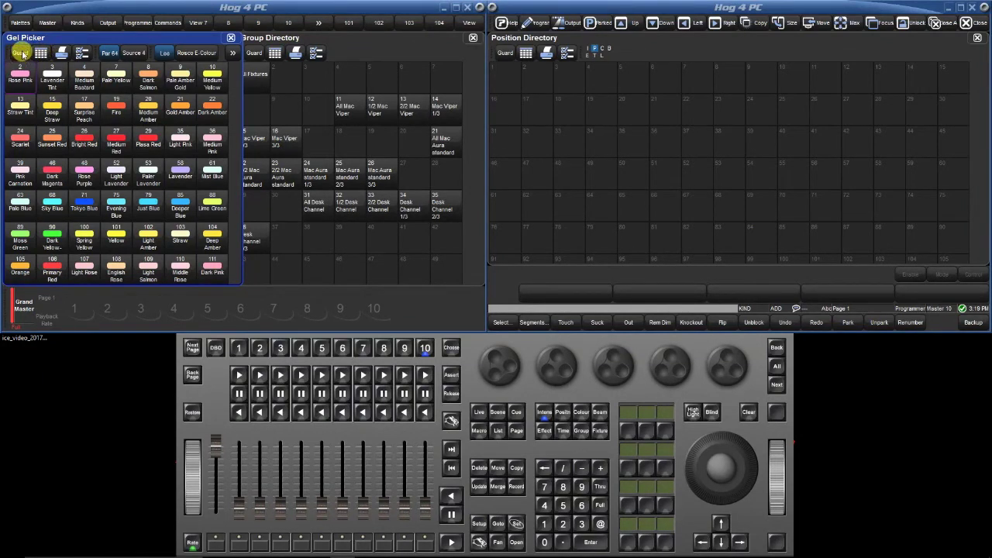
pyautogui.click(230, 37)
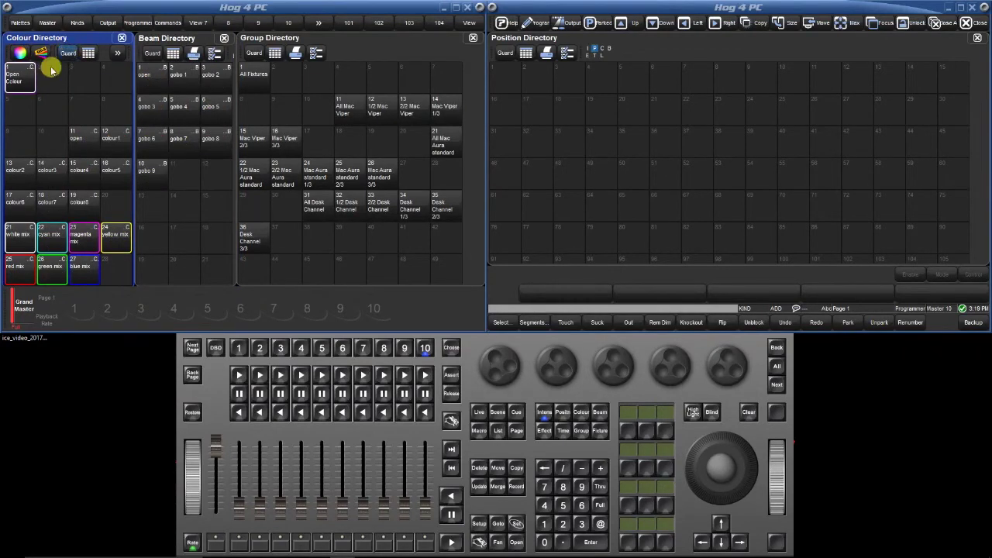
# Step: Enter several Colour Directory palettes, including open, colour1, colour3, colour4 and colour5, with Guard on, and clear the command line
pyautogui.click(91, 141)
pyautogui.click(122, 144)
pyautogui.click(84, 141)
pyautogui.click(82, 177)
pyautogui.click(116, 174)
pyautogui.click(56, 176)
pyautogui.click(90, 178)
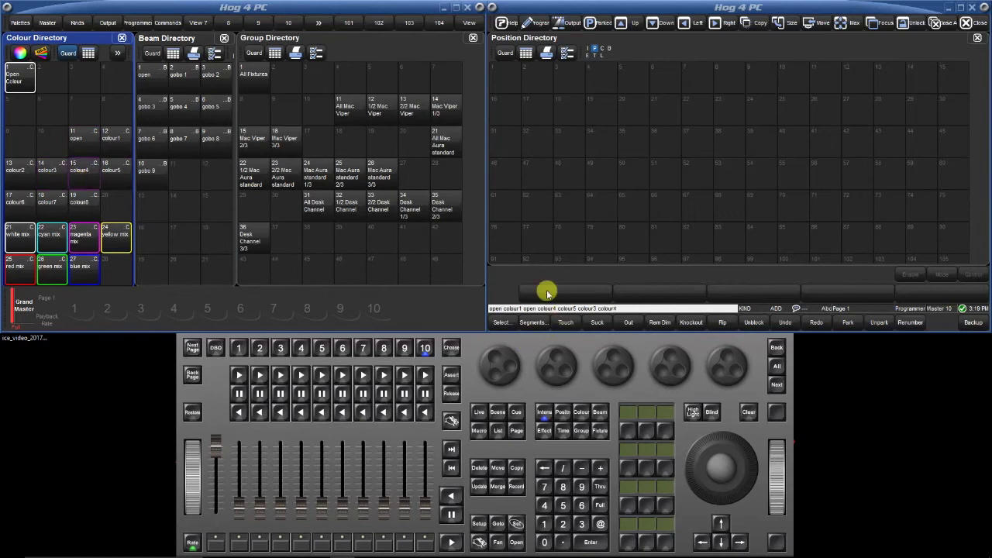
pyautogui.click(749, 411)
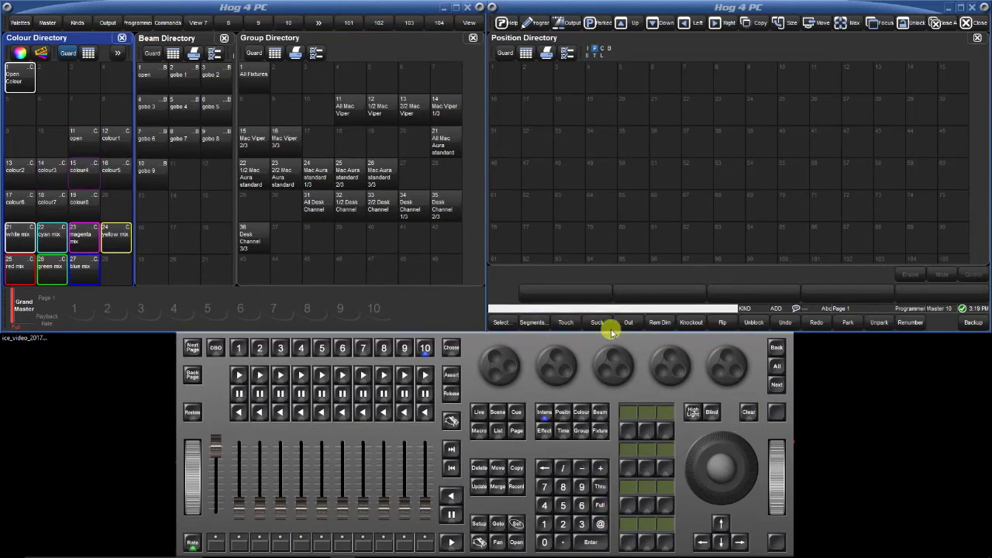
# Step: Turn off Guard in the Colour Directory while testing the colour6 and colour7 palettes, clearing the command line each time
pyautogui.click(78, 203)
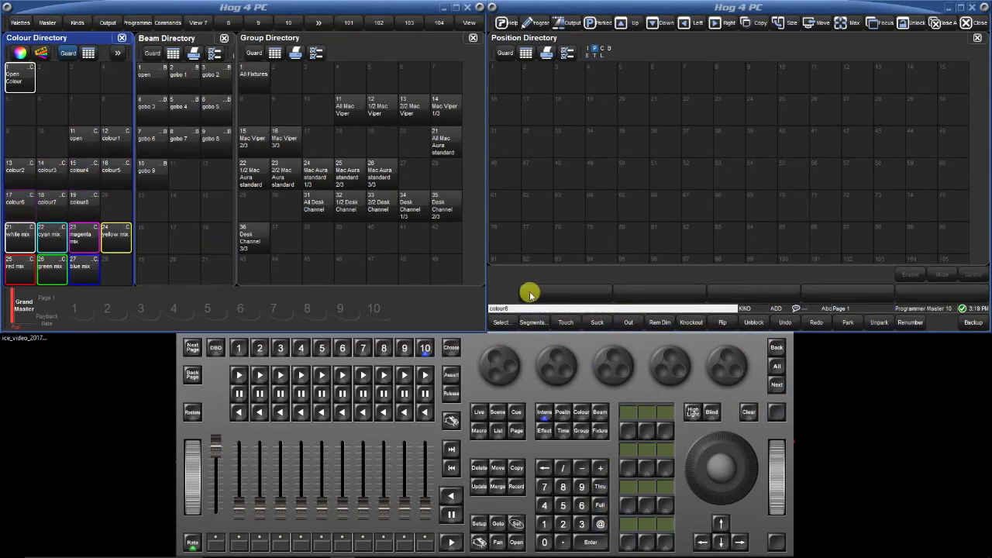
pyautogui.click(749, 412)
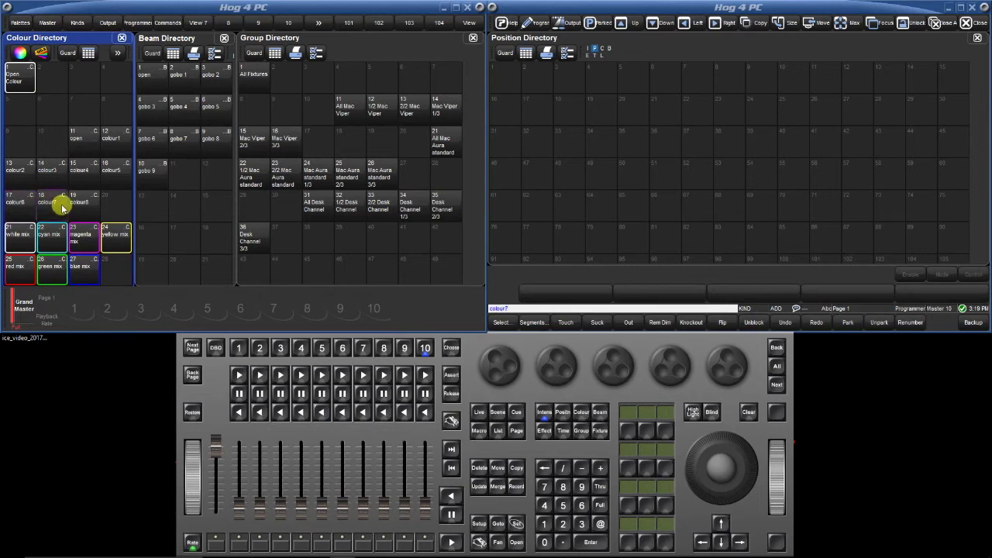
pyautogui.click(750, 412)
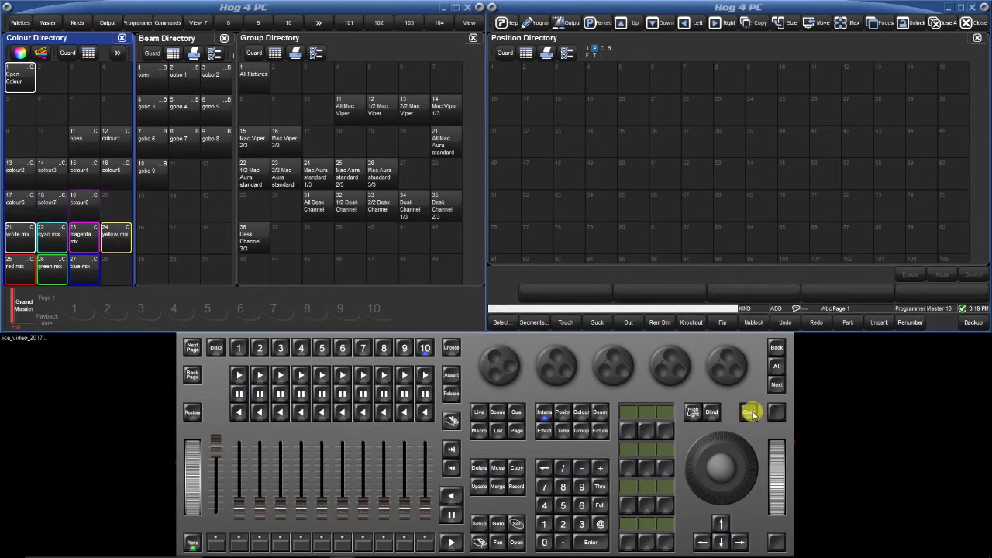
# Step: Show the Colour Directory as a spreadsheet, look through its columns, and return it to the button layout
pyautogui.click(88, 54)
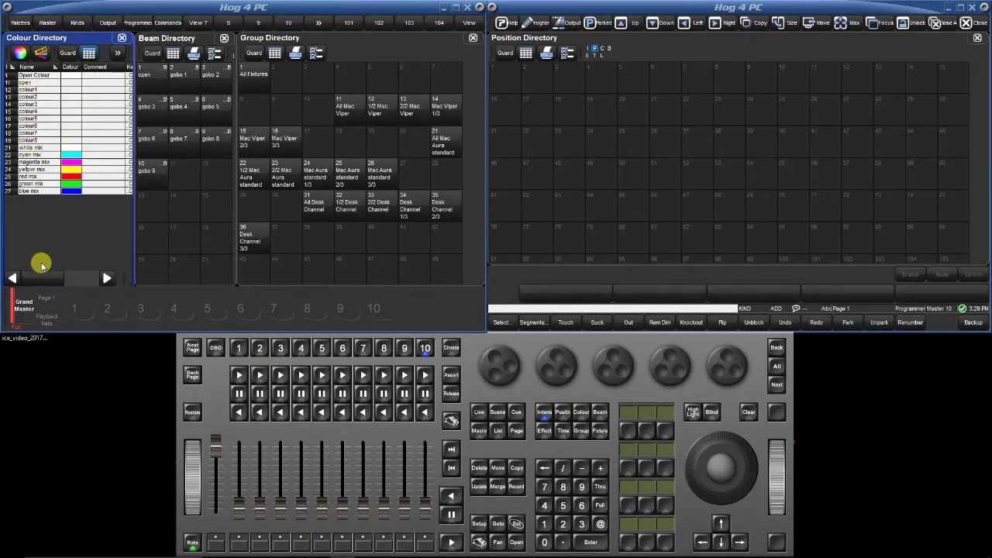
pyautogui.moveTo(39, 277); pyautogui.dragTo(77, 280)
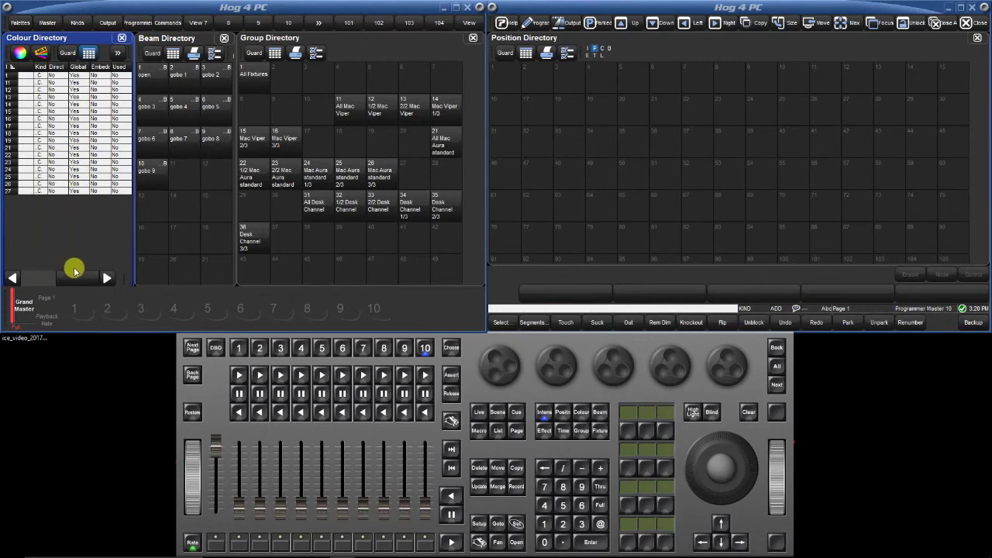
pyautogui.moveTo(81, 278); pyautogui.dragTo(46, 275)
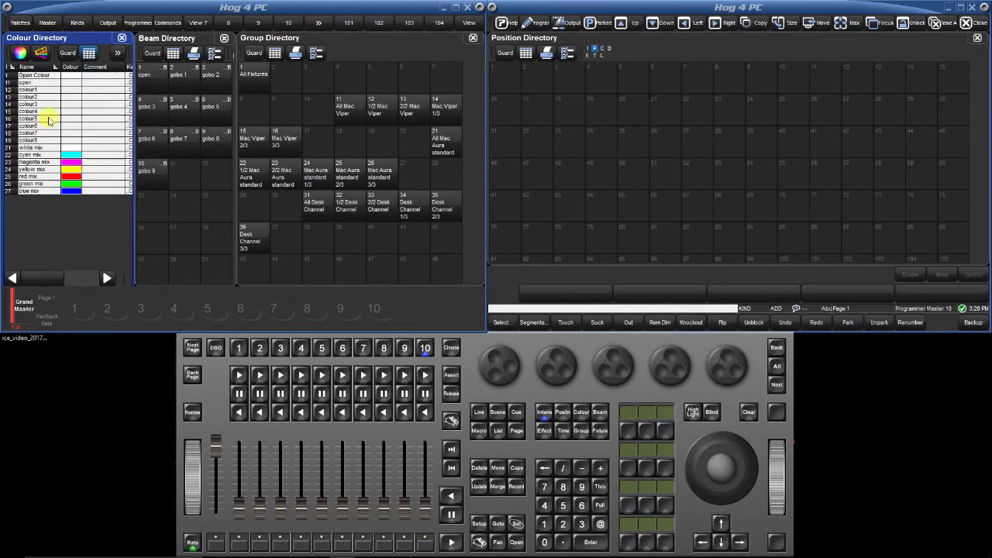
pyautogui.click(90, 53)
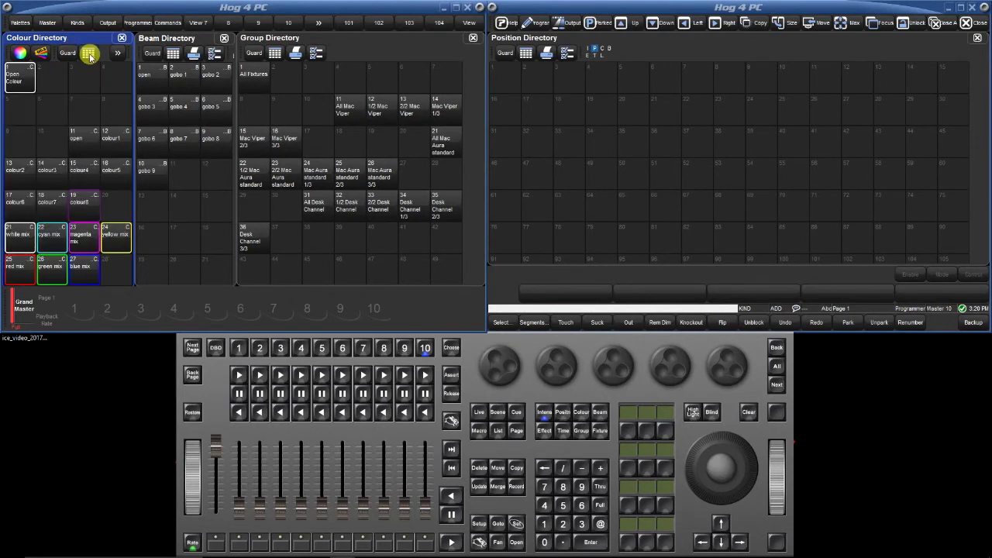
# Step: Try Show Fewer Buttons in the Colour Directory's configuration and turn the option back off
pyautogui.click(116, 53)
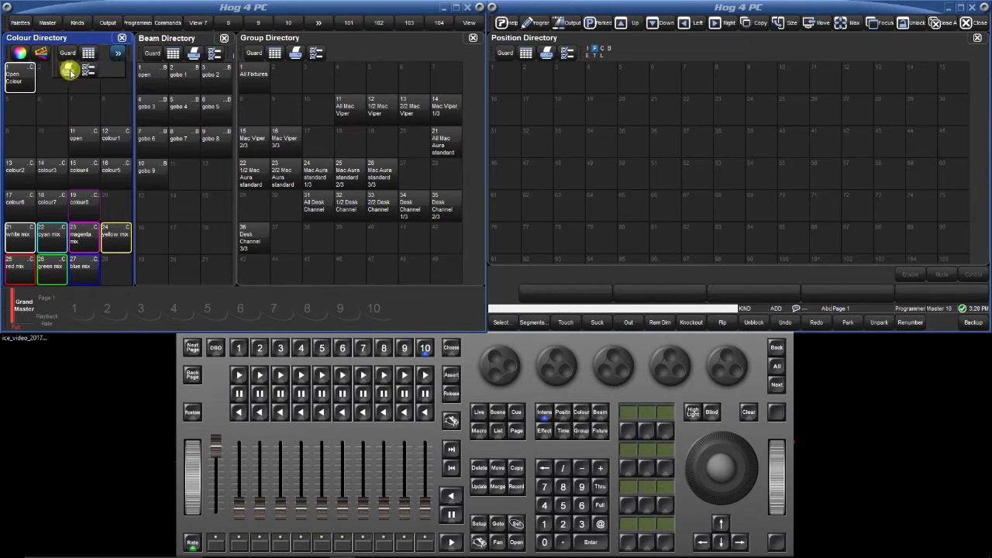
pyautogui.click(90, 71)
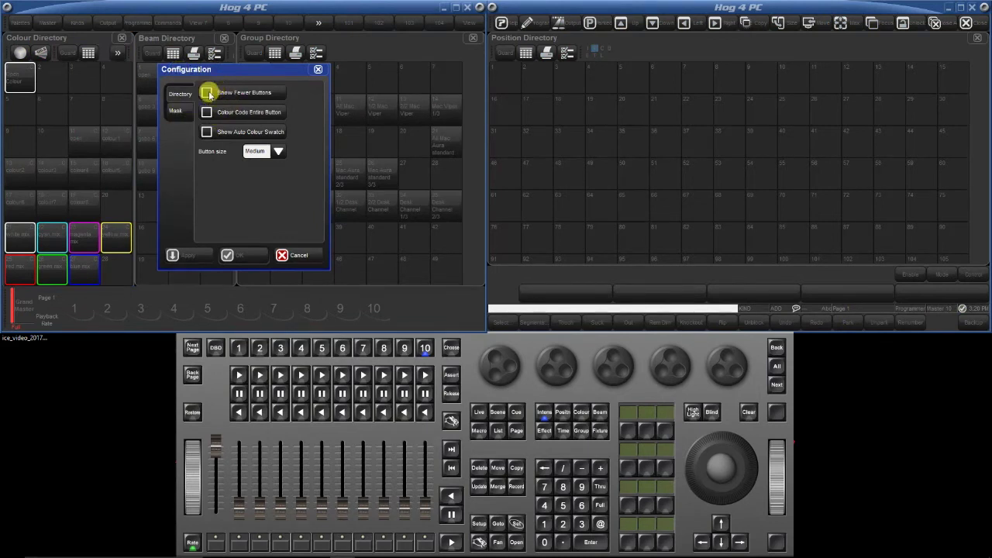
pyautogui.click(176, 110)
pyautogui.click(180, 95)
pyautogui.click(206, 93)
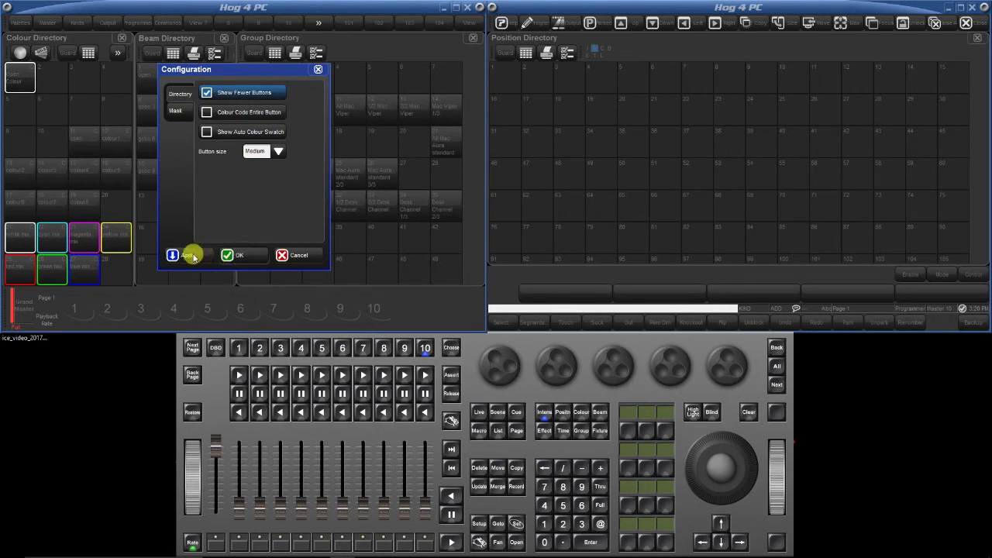
pyautogui.click(190, 256)
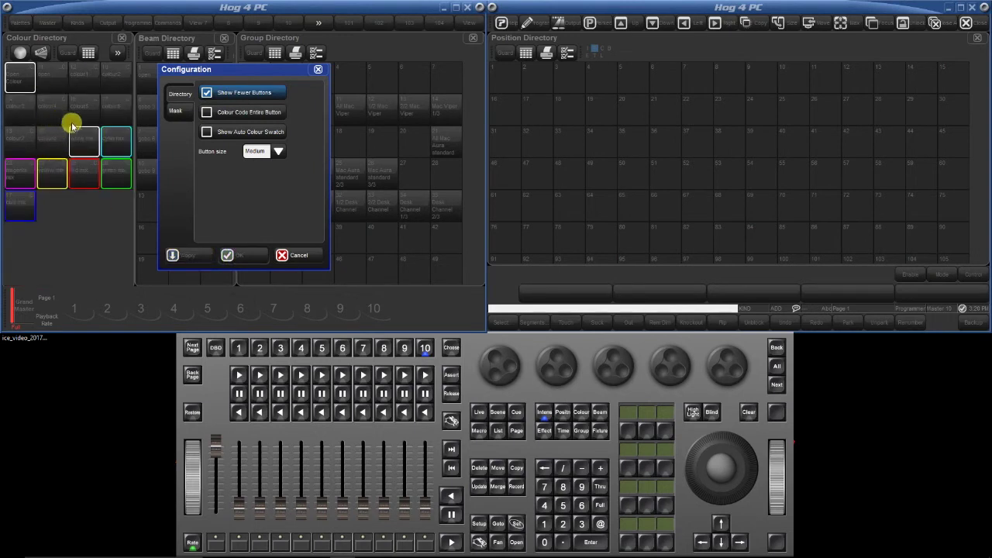
pyautogui.click(207, 93)
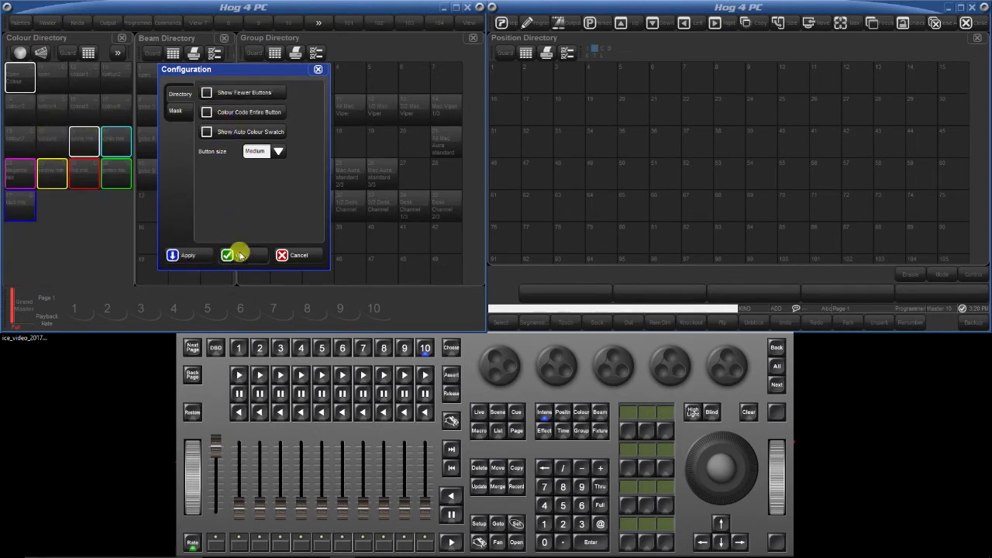
pyautogui.click(237, 253)
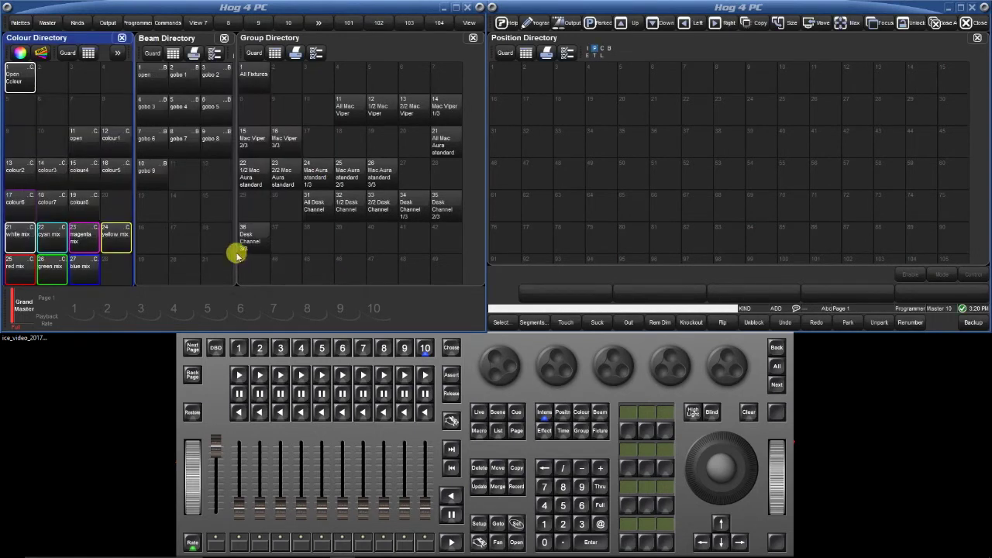
# Step: Apply Colour Code Entire Button in the Colour Directory's configuration
pyautogui.click(117, 53)
pyautogui.click(90, 71)
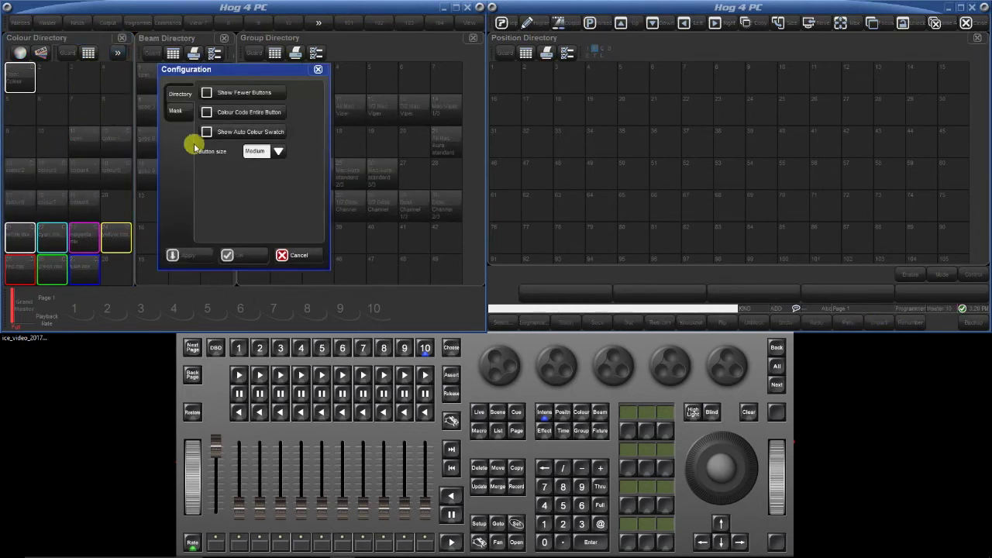
pyautogui.click(206, 112)
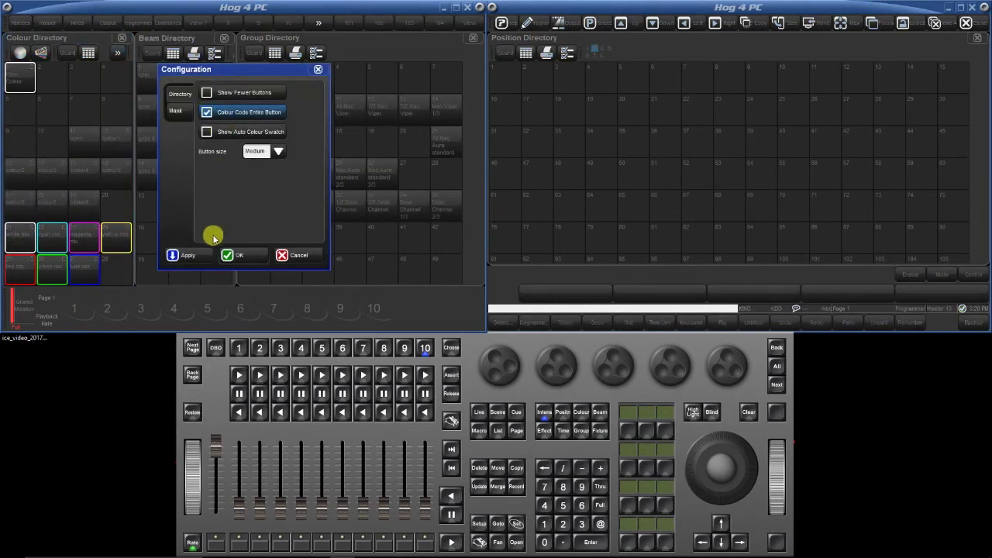
pyautogui.click(184, 255)
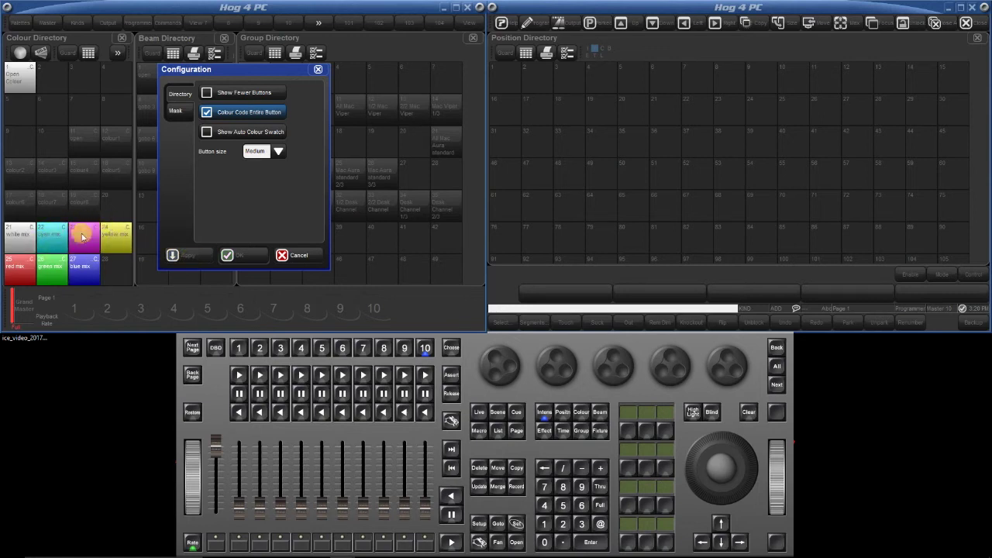
# Step: Disable Colour Code Entire Button, enable Show Auto Colour Swatch for the Colour Directory, and accept the configuration
pyautogui.click(206, 112)
pyautogui.click(207, 133)
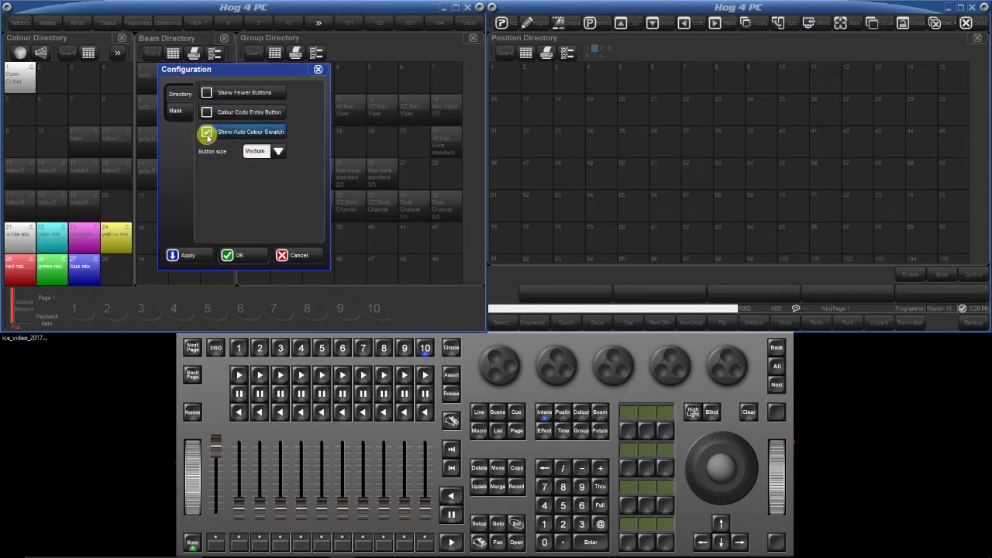
pyautogui.click(233, 254)
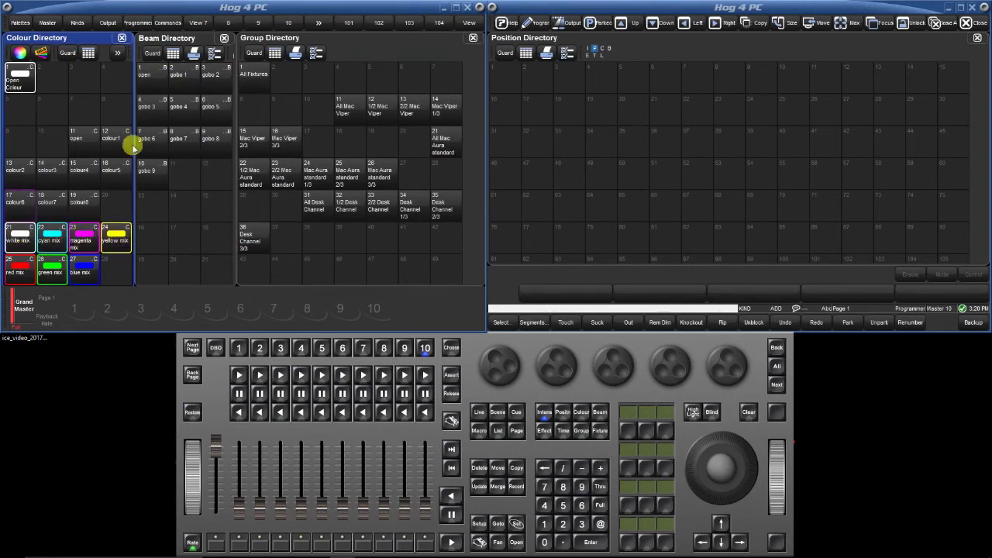
pyautogui.scroll(-1, 102, 147)
pyautogui.scroll(1, 102, 147)
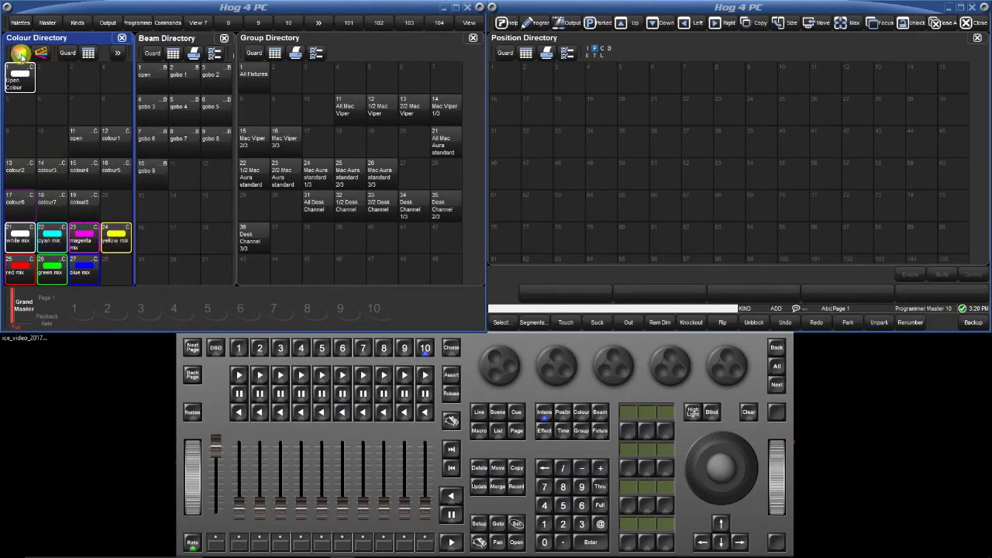
# Step: Select All Fixtures, choose a blue-violet colour for them on the Colour Picker wheel, and close the picker
pyautogui.click(254, 73)
pyautogui.click(20, 52)
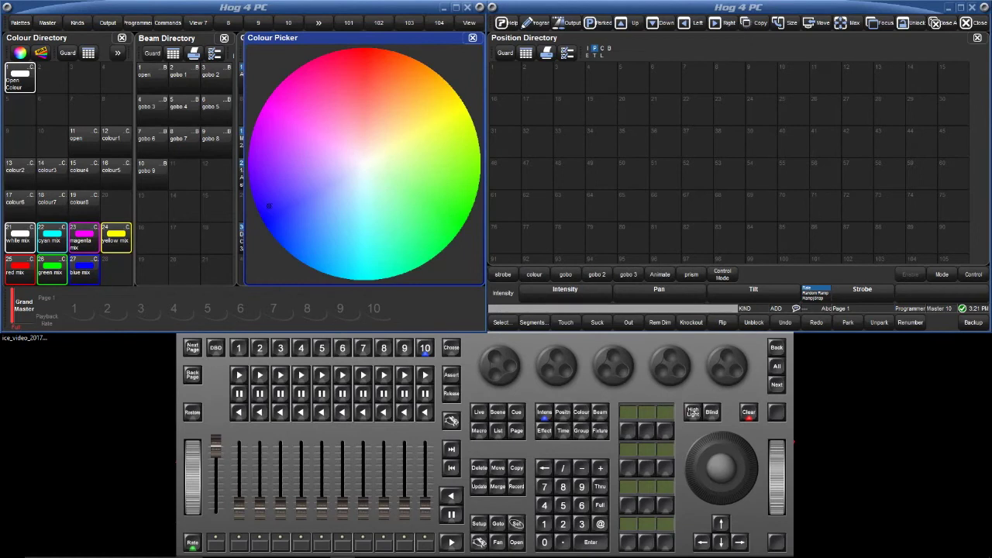
pyautogui.click(472, 37)
# Step: Record the chosen colour into empty slot 28 of the Colour Directory and clear the programmer
pyautogui.click(516, 483)
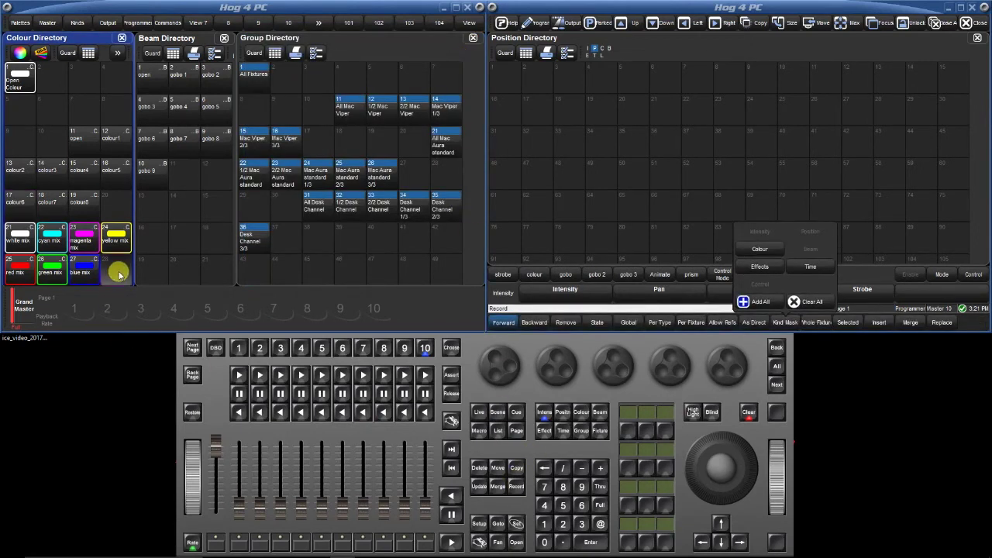
pyautogui.click(116, 267)
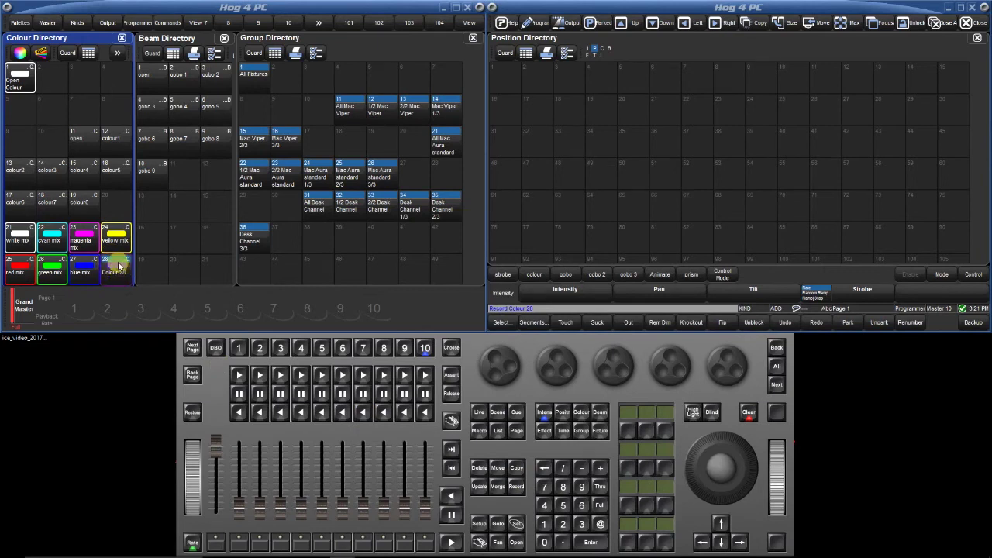
pyautogui.click(748, 411)
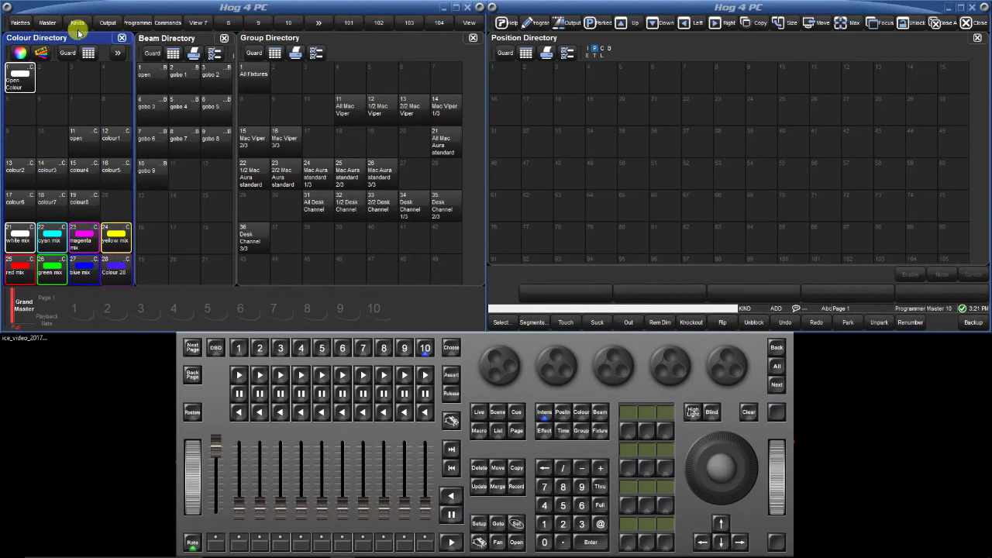
# Step: Set the Colour Directory's button size to Large, close the configuration, and look through the enlarged palettes
pyautogui.click(117, 52)
pyautogui.click(78, 73)
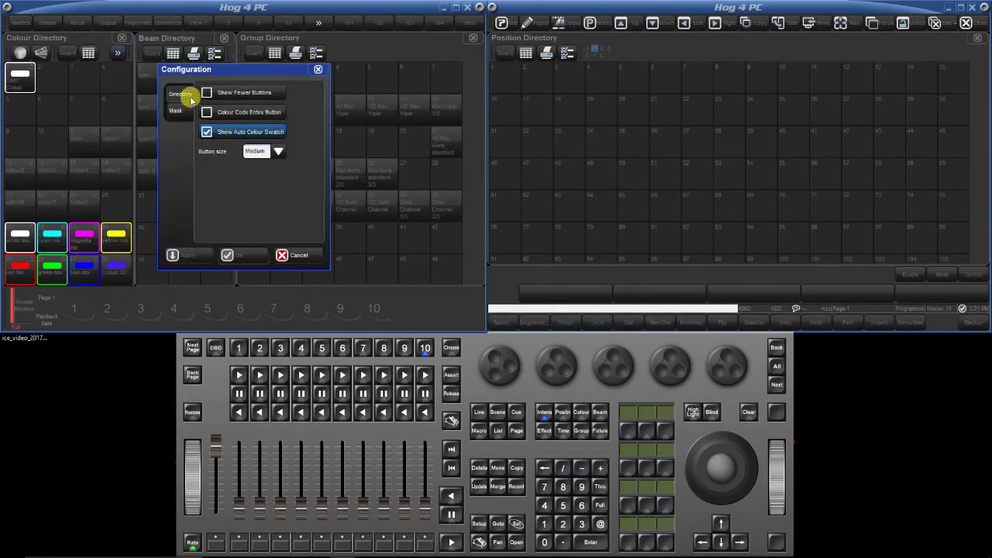
pyautogui.click(279, 153)
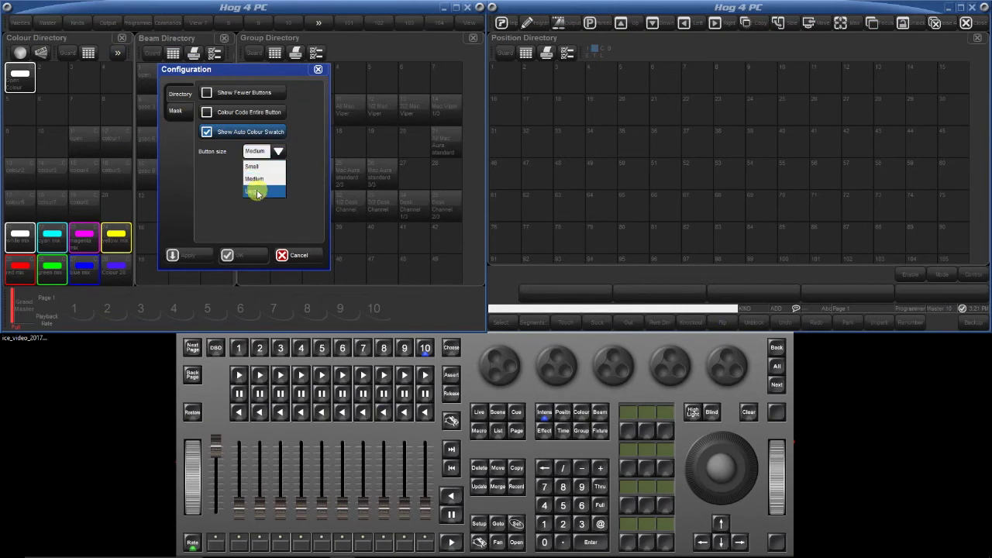
pyautogui.click(254, 192)
pyautogui.click(194, 256)
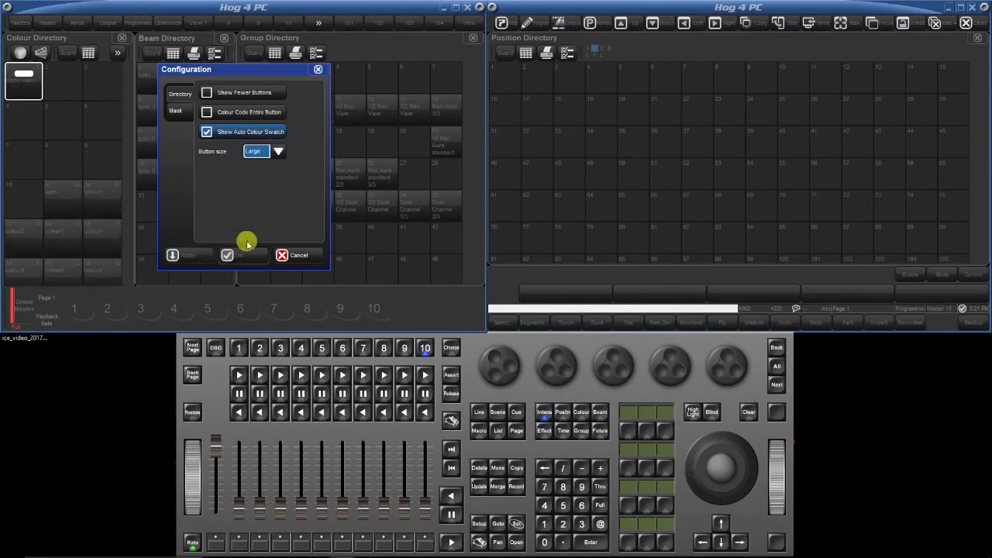
pyautogui.click(314, 70)
pyautogui.scroll(-3, 82, 135)
pyautogui.scroll(-1, 82, 141)
pyautogui.scroll(5, 87, 155)
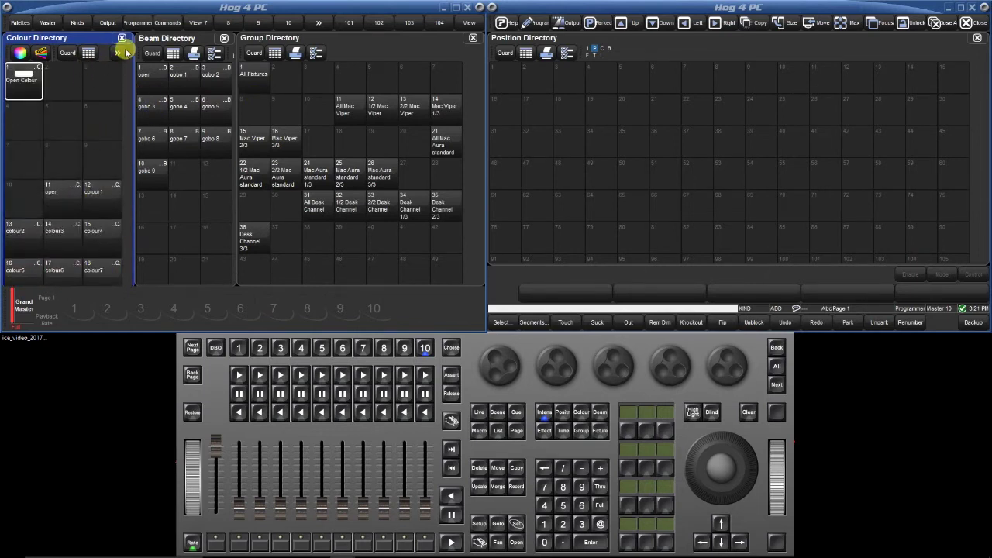
# Step: Set the Colour Directory's button size to Small and accept the configuration
pyautogui.click(88, 53)
pyautogui.click(273, 153)
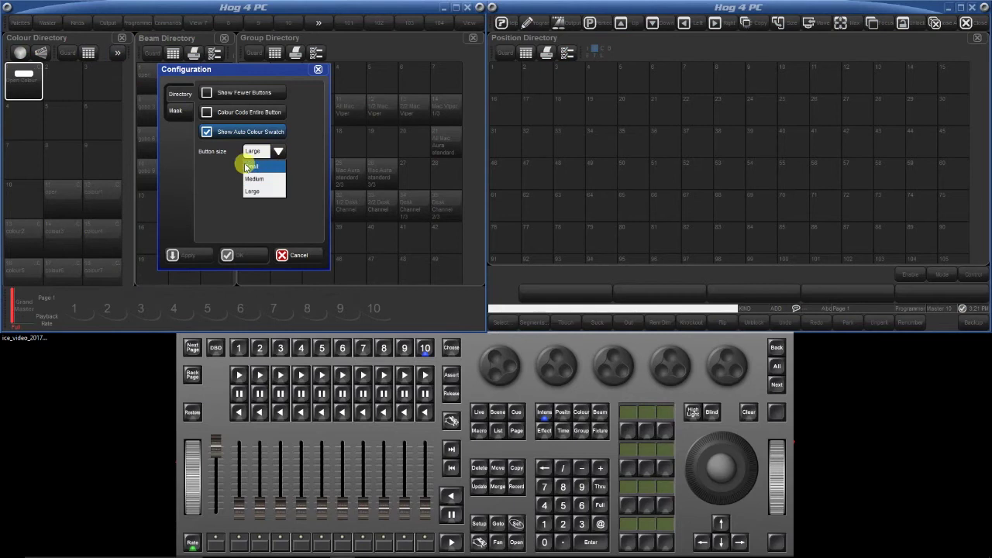
pyautogui.click(253, 169)
pyautogui.click(245, 255)
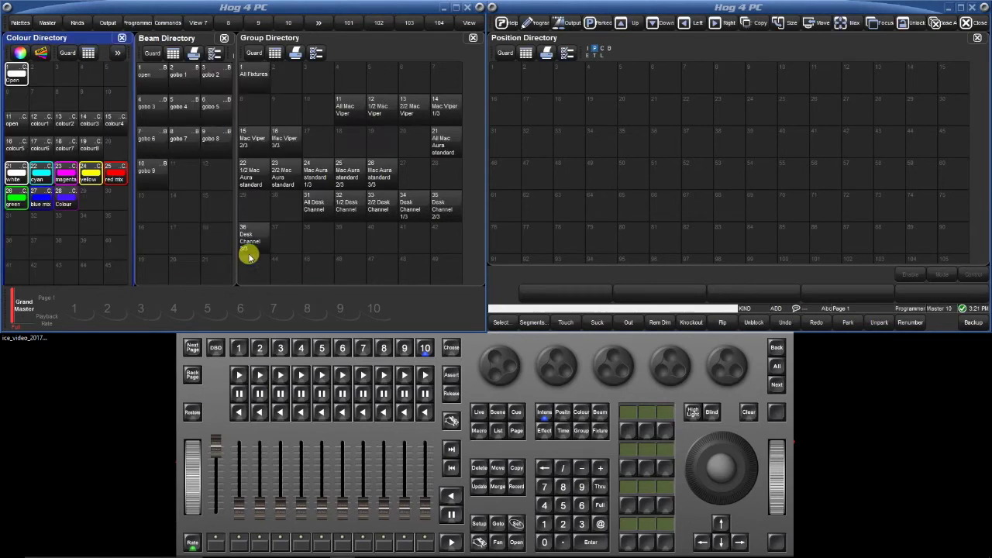
# Step: Configure the Colour Directory with Medium buttons, Colour Code Entire Button enabled and Show Auto Colour Swatch disabled
pyautogui.click(117, 55)
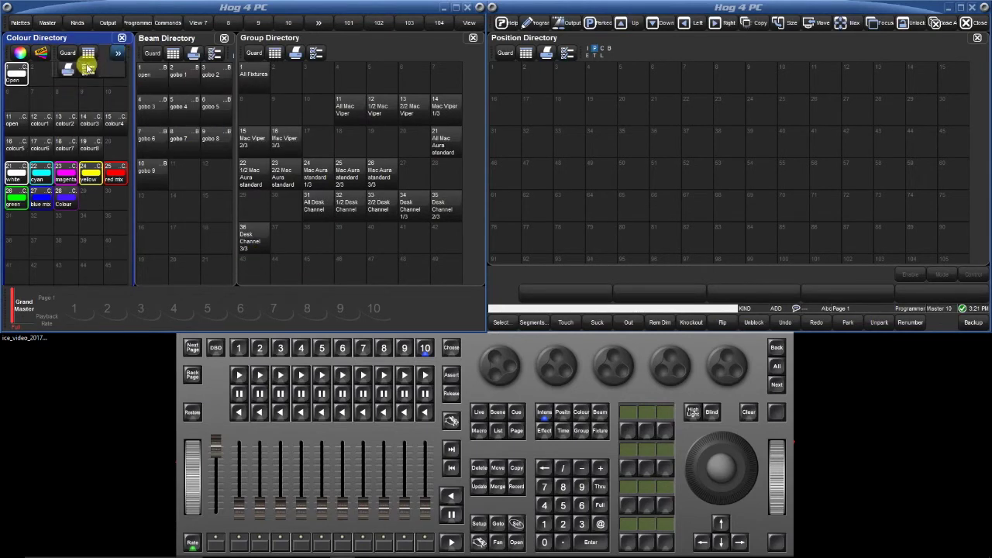
pyautogui.click(87, 67)
pyautogui.click(271, 151)
pyautogui.click(254, 178)
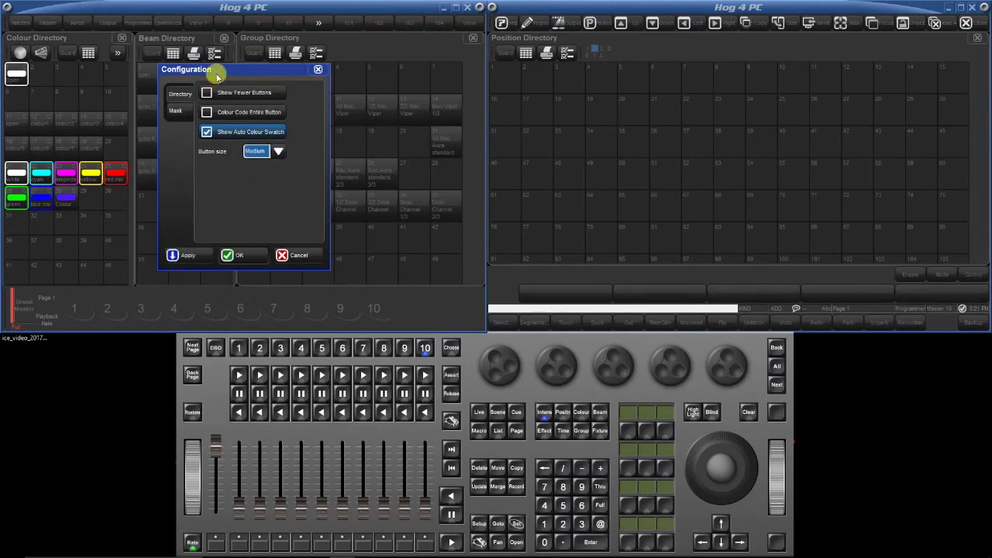
pyautogui.click(207, 113)
pyautogui.click(207, 132)
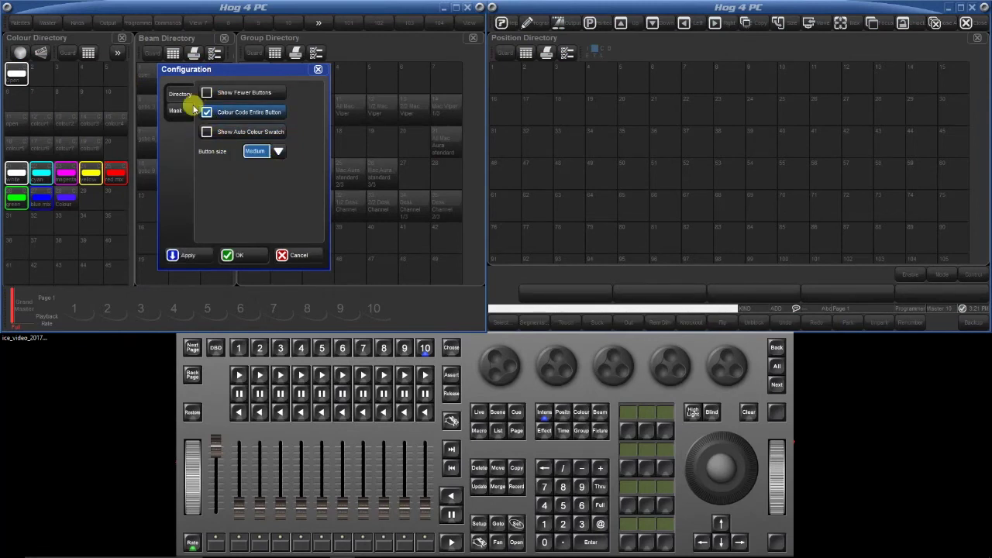
# Step: Add Position to the kinds the Colour Directory masks into palettes, alongside Colour, and accept the configuration
pyautogui.click(176, 112)
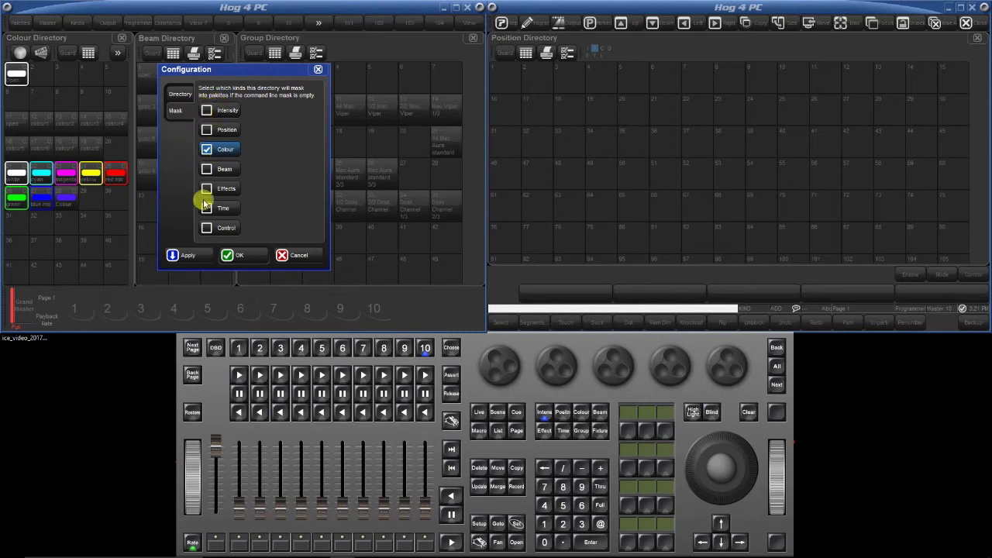
pyautogui.click(208, 130)
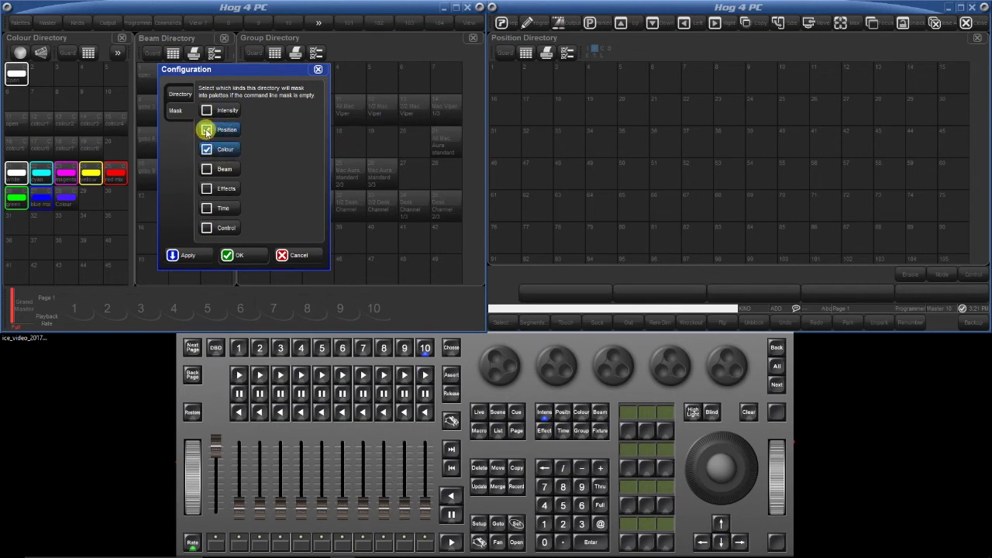
pyautogui.click(233, 255)
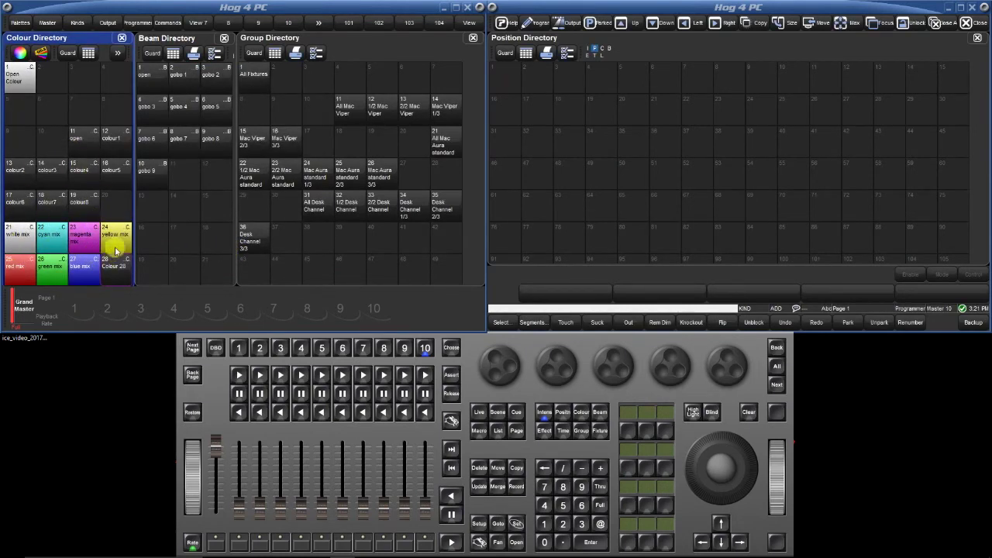
pyautogui.click(114, 271)
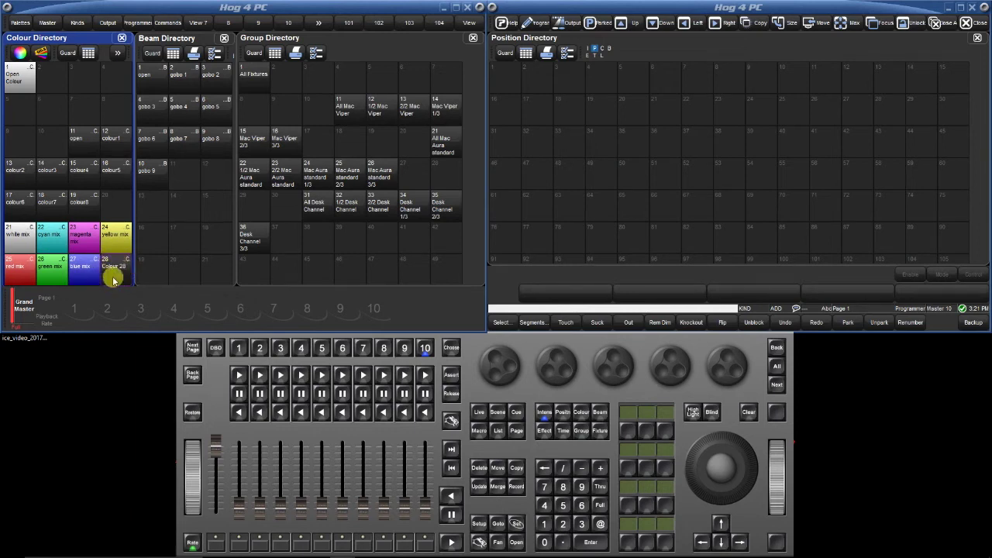
# Step: Enable Show Auto Colour Swatch for the Colour Directory and accept the configuration
pyautogui.click(117, 53)
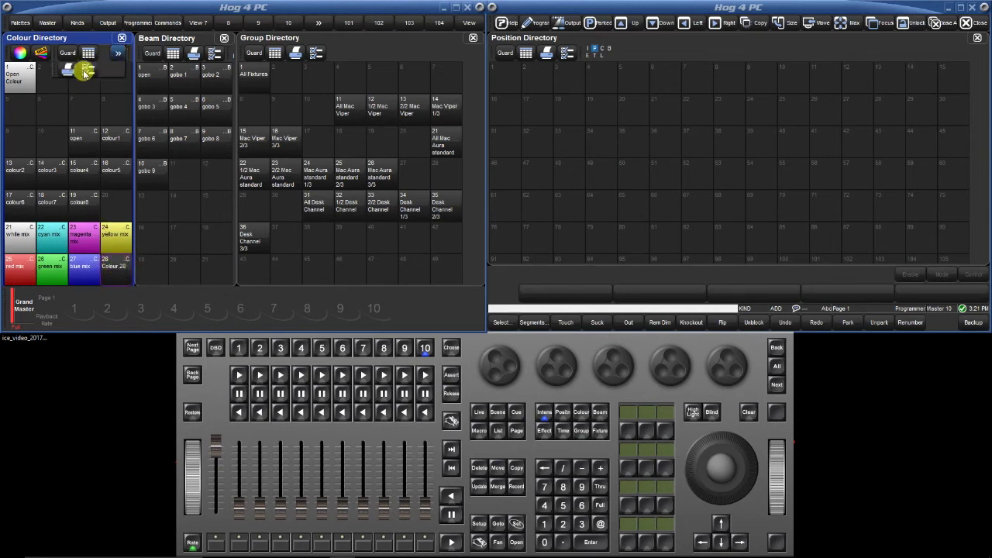
pyautogui.click(86, 69)
pyautogui.click(206, 132)
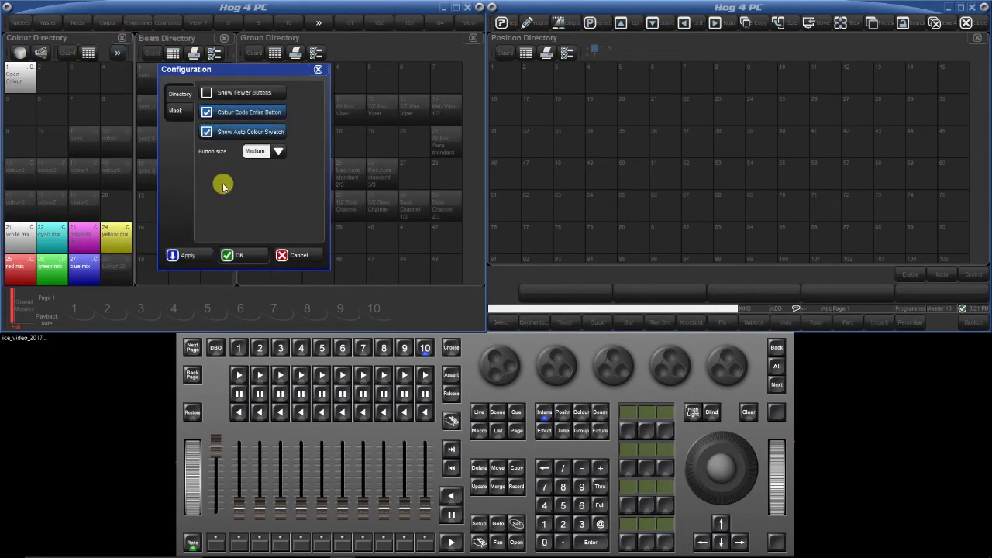
pyautogui.click(231, 254)
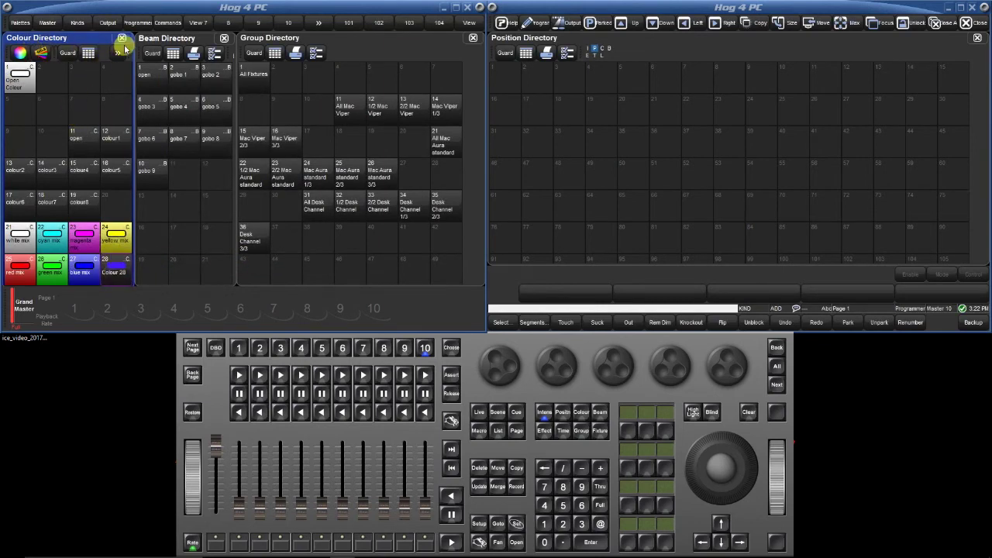
# Step: Inspect the Beam Directory's configuration and mask and the Group Directory's configuration, closing each without changes
pyautogui.click(218, 56)
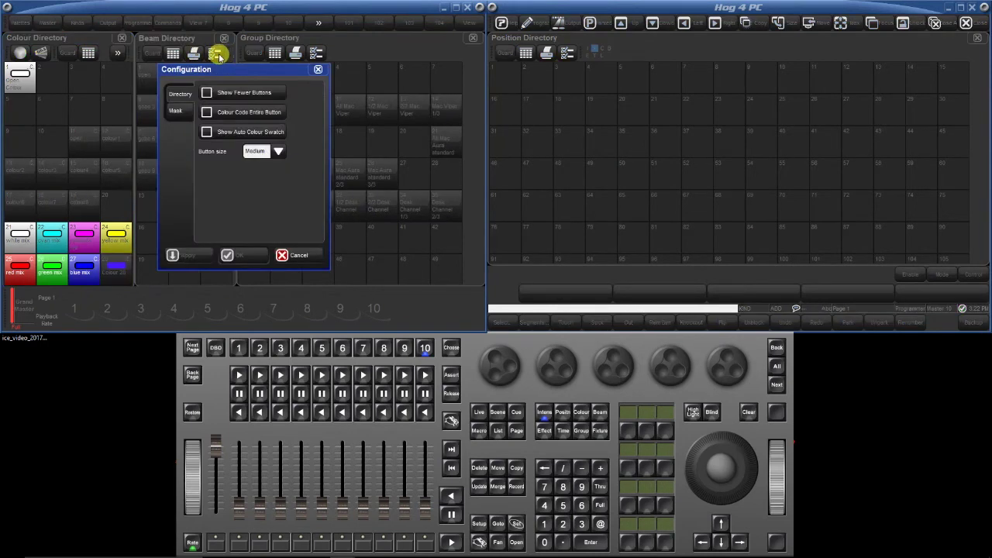
pyautogui.click(179, 110)
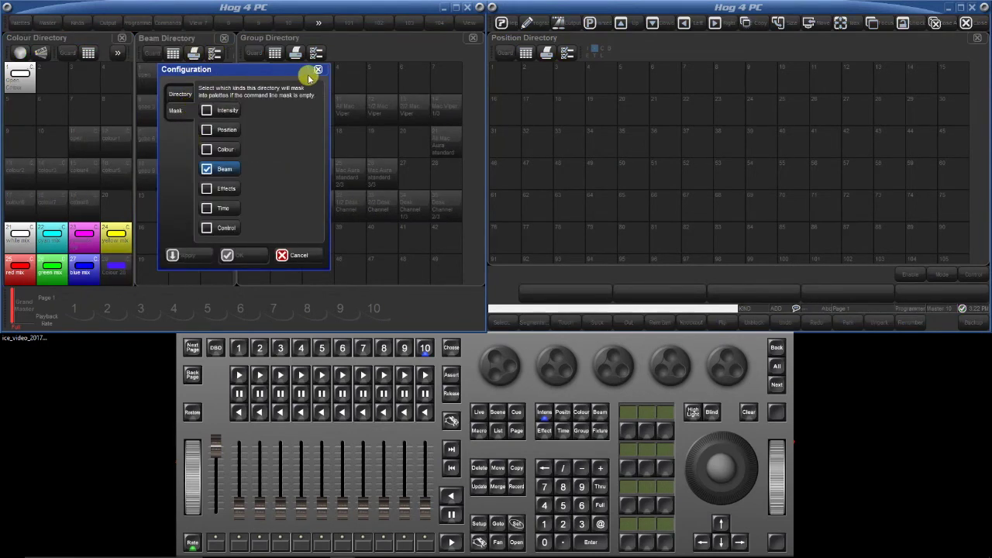
pyautogui.click(318, 70)
pyautogui.click(316, 52)
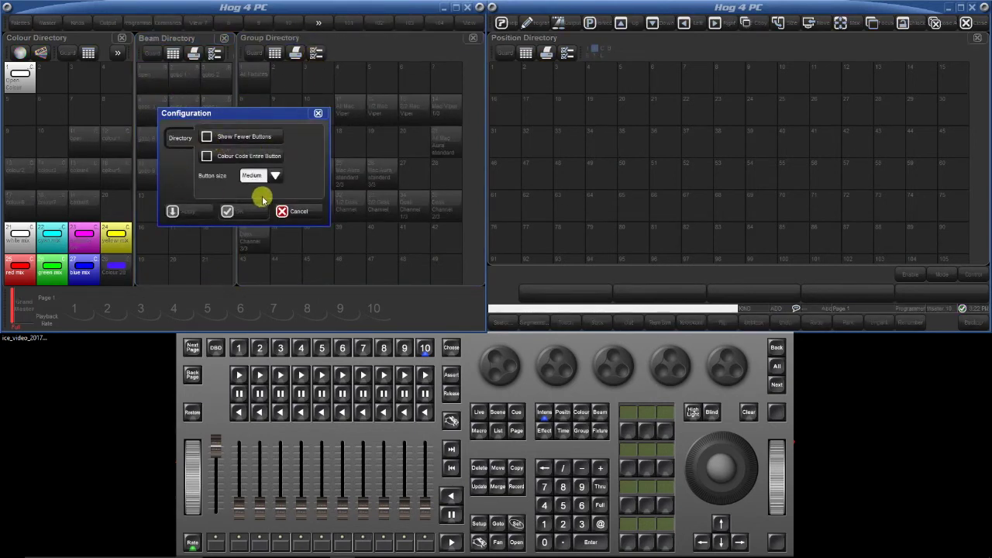
pyautogui.click(318, 113)
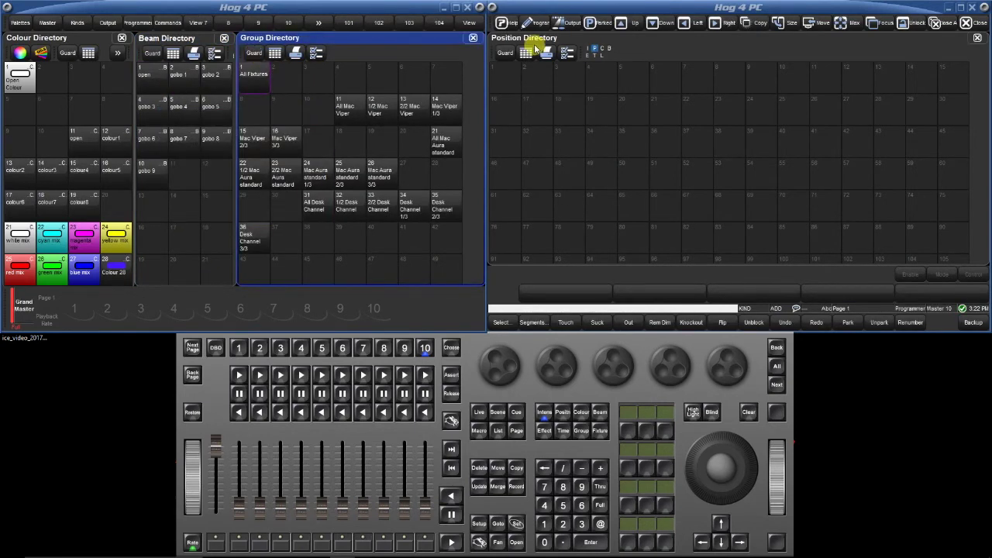
# Step: Inspect the Position Directory's mask settings, cancel them, and switch the directory to its spreadsheet view and back
pyautogui.click(600, 54)
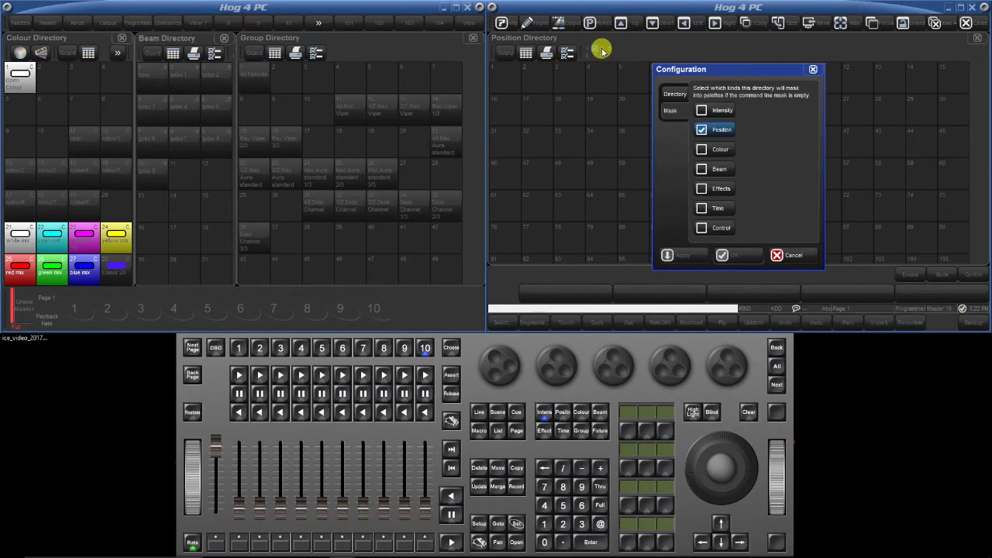
pyautogui.click(792, 256)
pyautogui.click(601, 50)
pyautogui.click(792, 254)
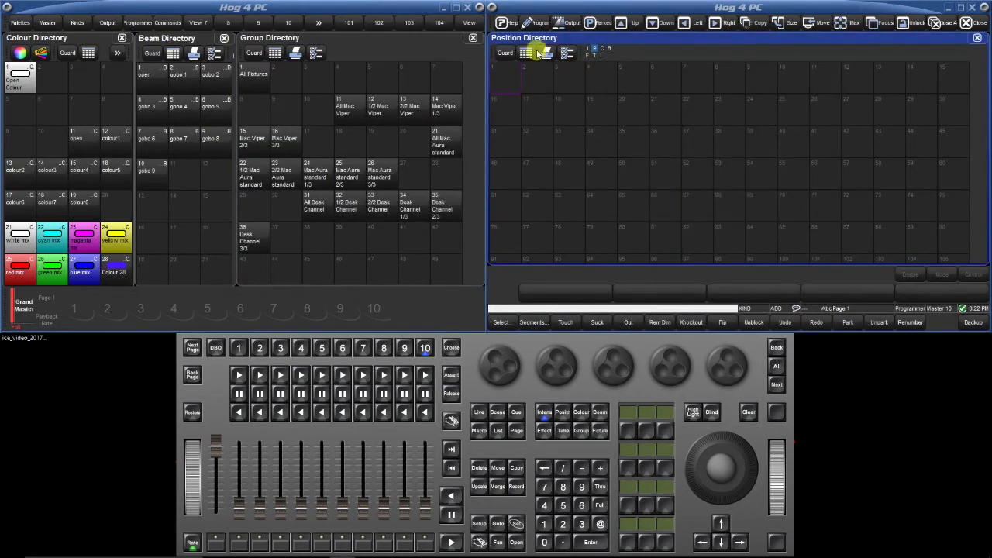
pyautogui.click(525, 53)
pyautogui.click(525, 53)
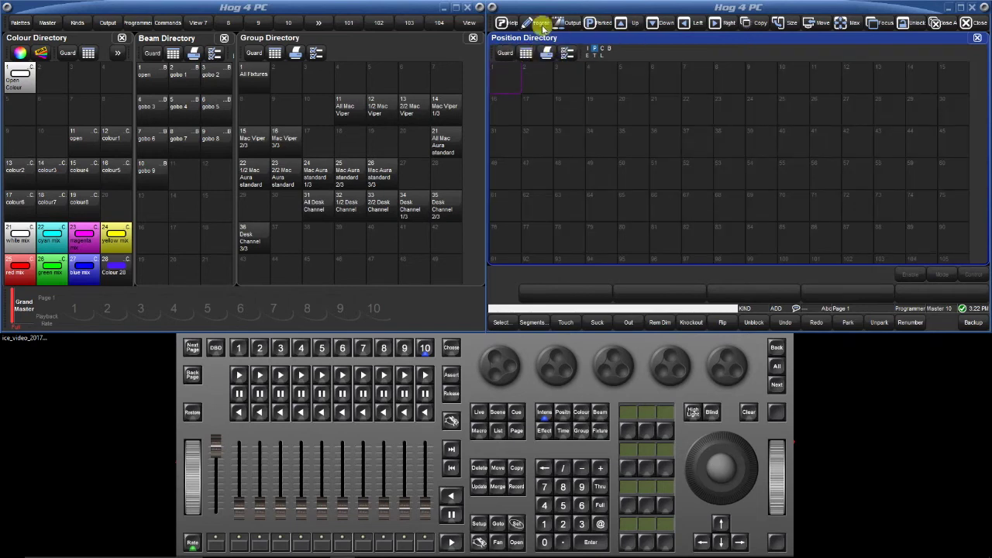
# Step: Open the Programmer, select All Fixtures to view them there, and clear the selection
pyautogui.click(537, 23)
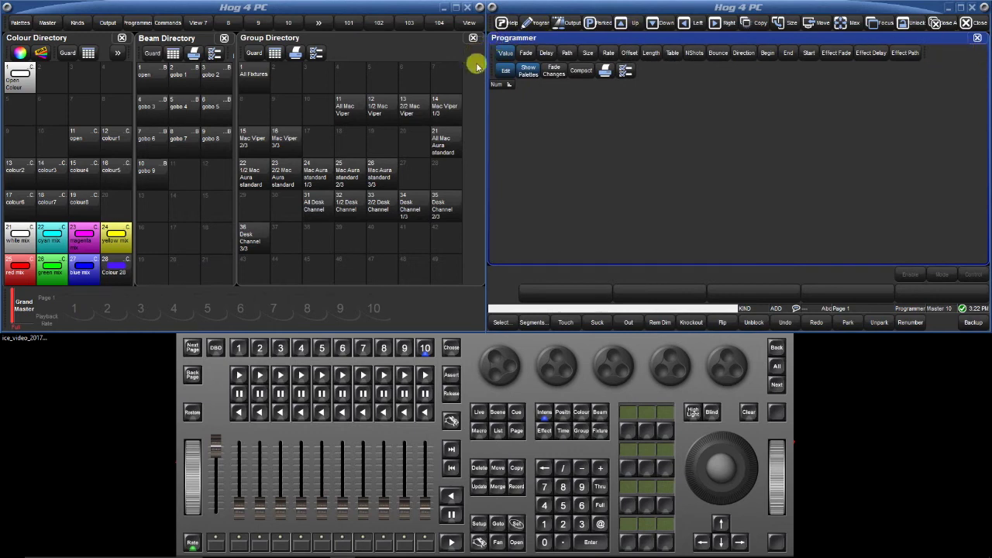
pyautogui.click(246, 76)
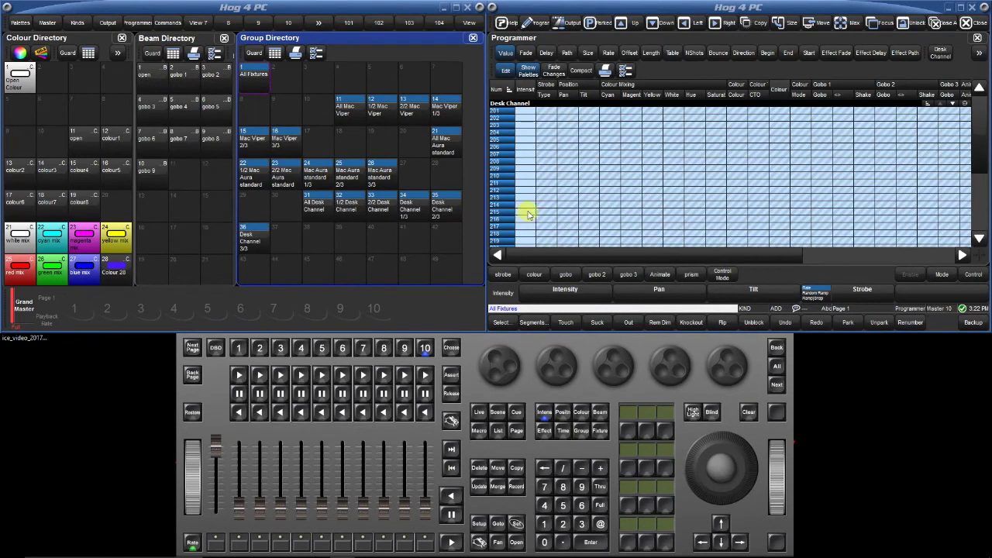
pyautogui.click(746, 411)
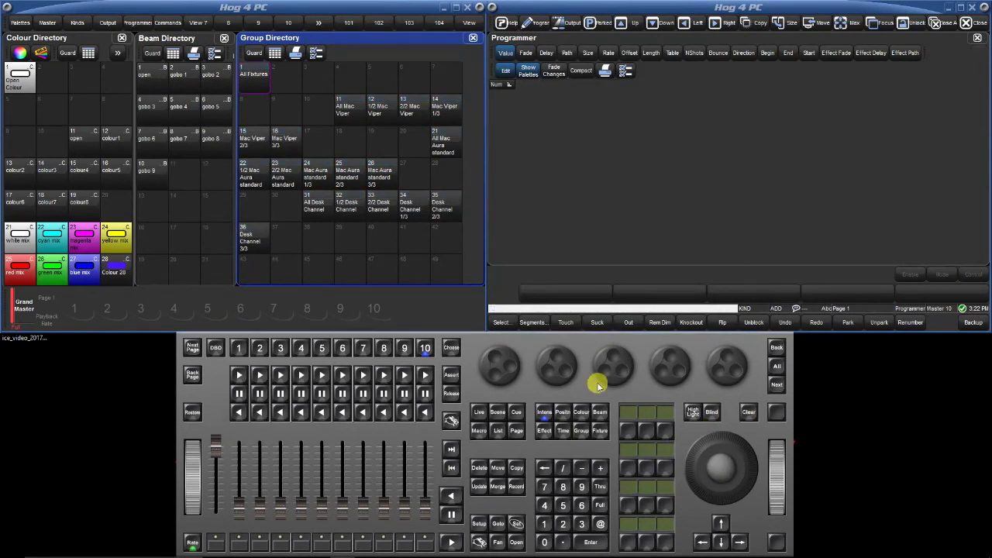
# Step: Set the All Mac Viper group to full intensity and apply the magenta mix palette
pyautogui.click(338, 110)
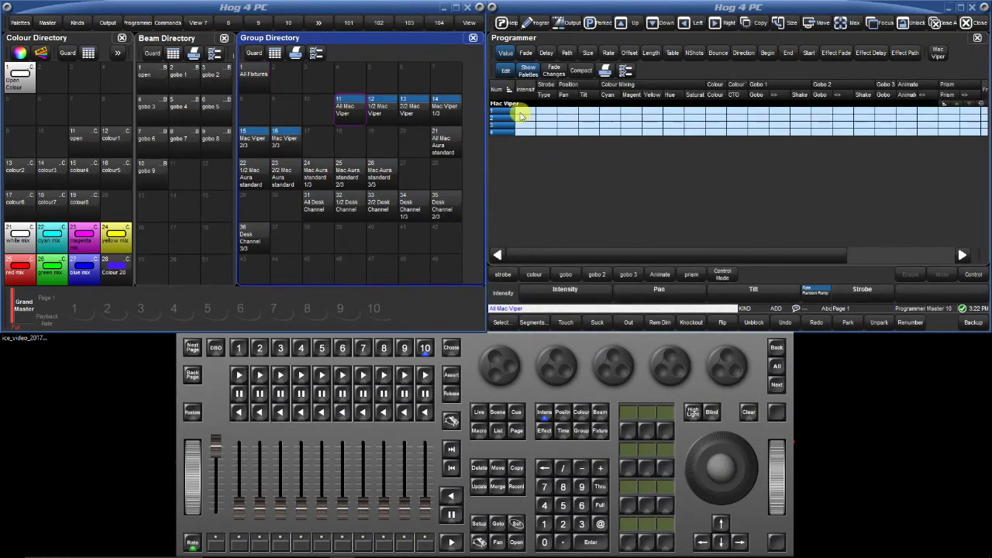
pyautogui.click(599, 523)
pyautogui.click(598, 504)
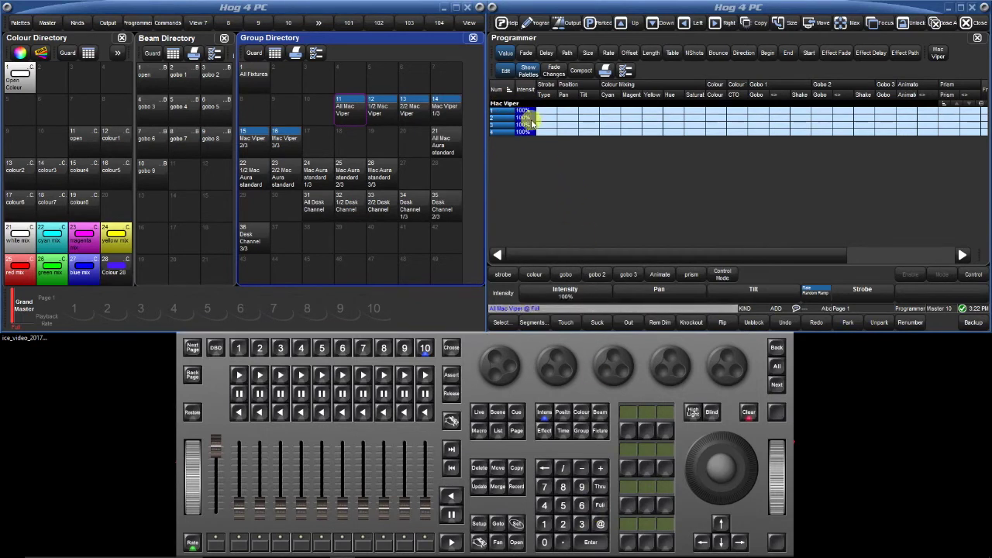
pyautogui.moveTo(561, 253); pyautogui.dragTo(459, 249)
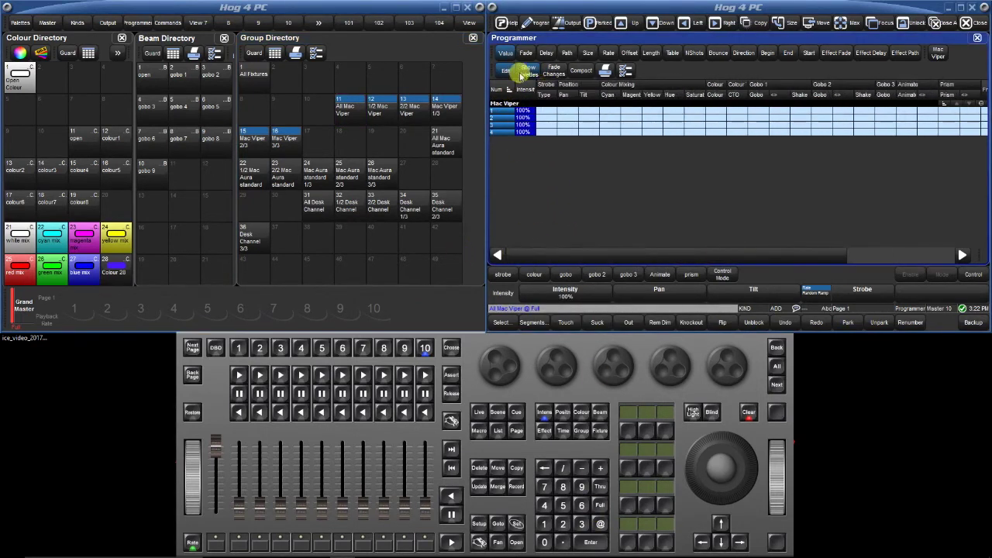
pyautogui.click(85, 241)
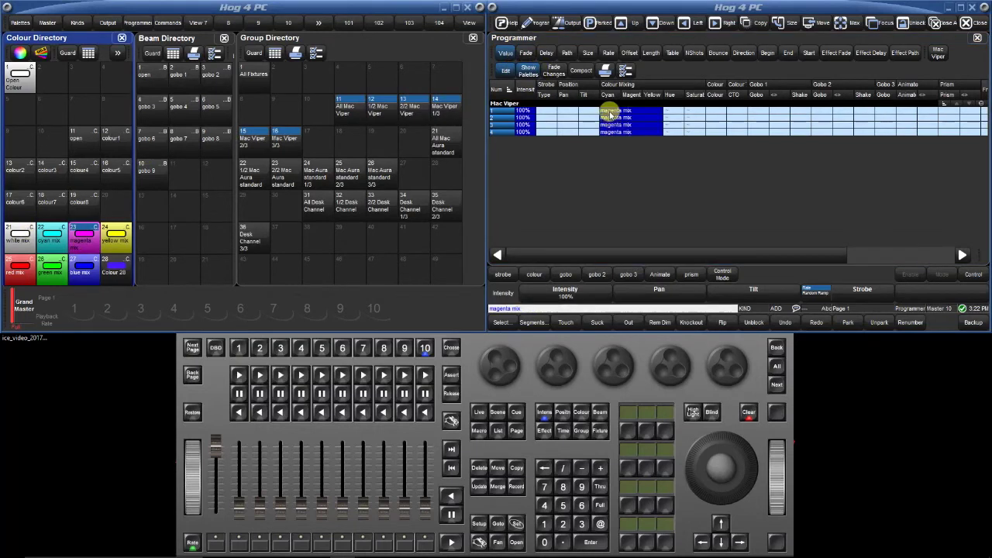
# Step: Toggle Show Palettes off and on in the Programmer, and compare the Compact view with the normal one
pyautogui.click(527, 70)
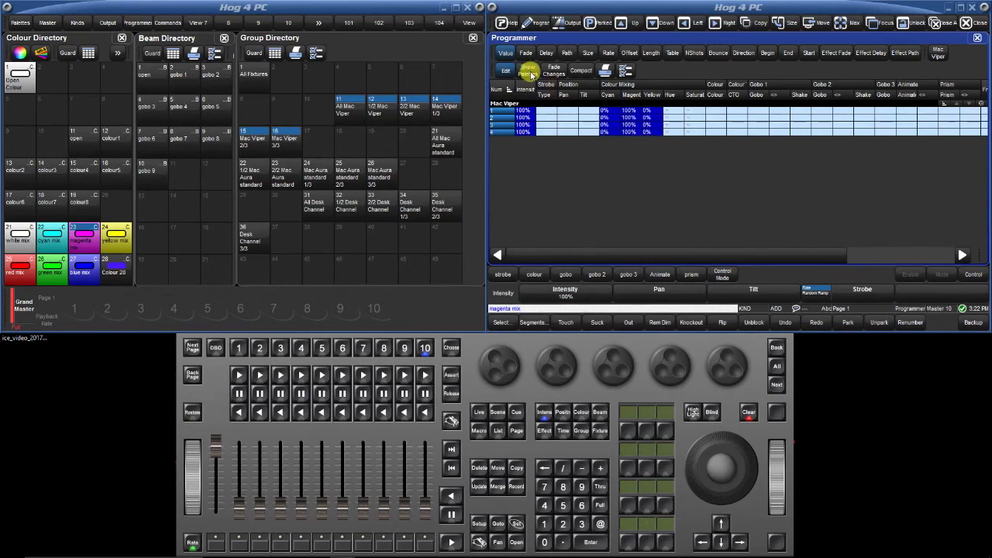
pyautogui.click(529, 71)
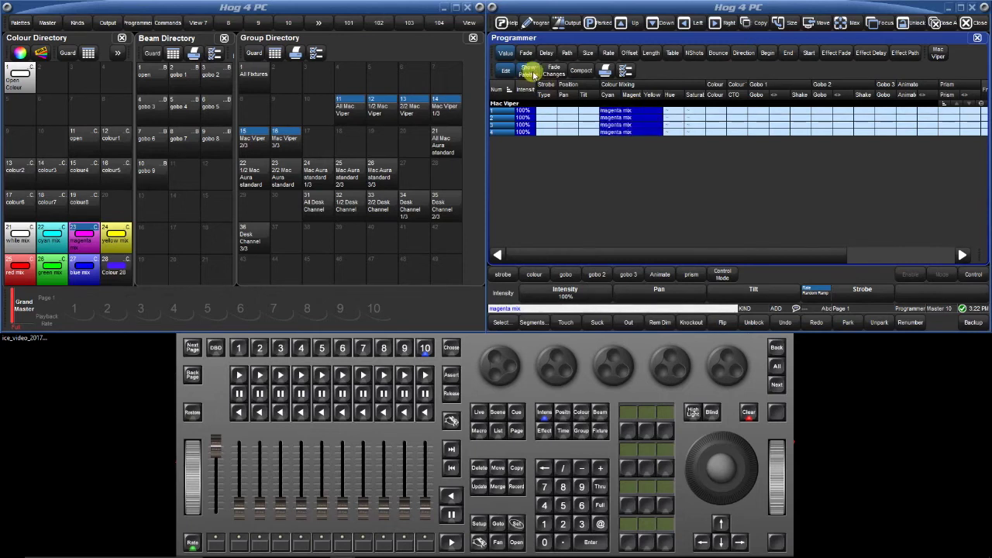
pyautogui.click(581, 70)
pyautogui.click(582, 70)
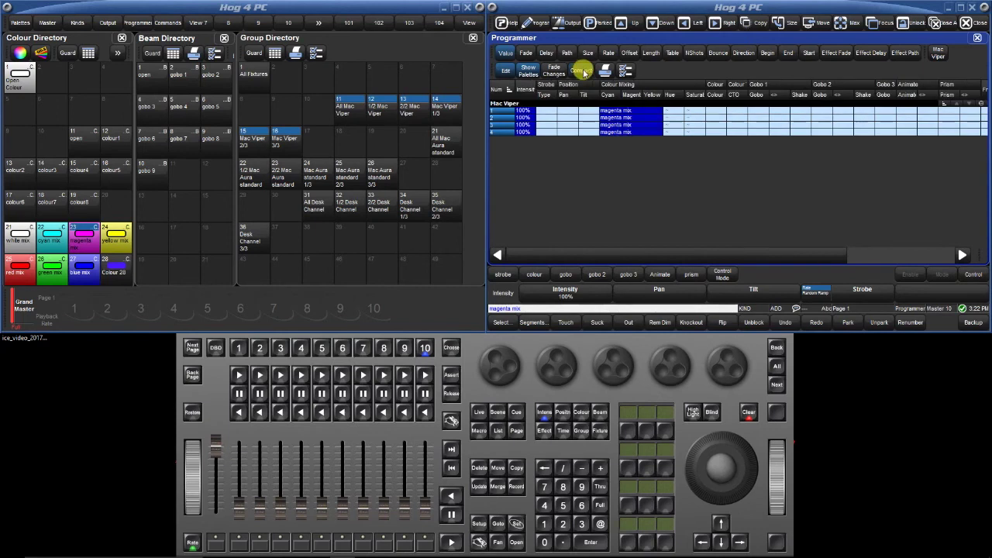
pyautogui.click(584, 71)
pyautogui.click(584, 72)
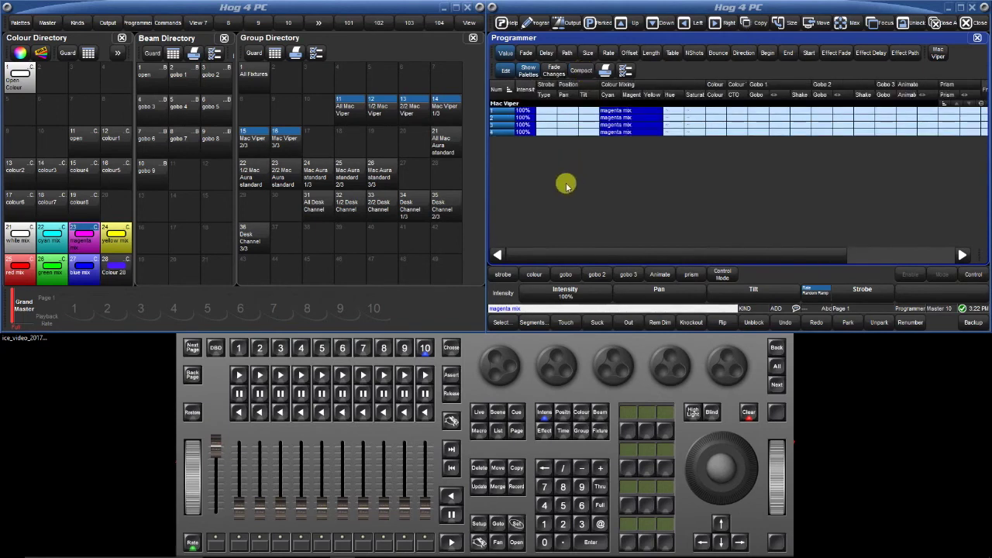
# Step: View the Programmer's fade times and paths, and examine the path options for a Mac Viper's Cyan value without changing it
pyautogui.click(526, 53)
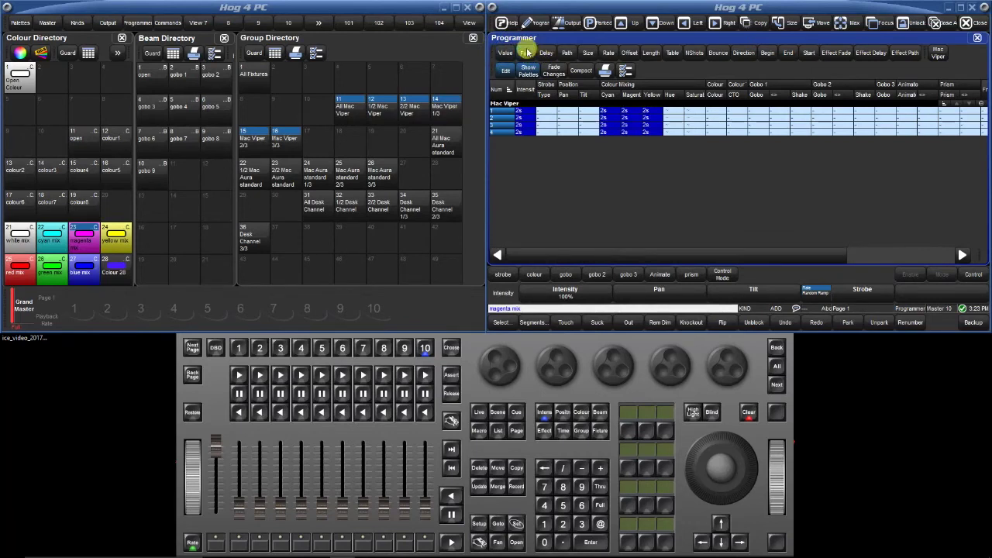
pyautogui.click(567, 53)
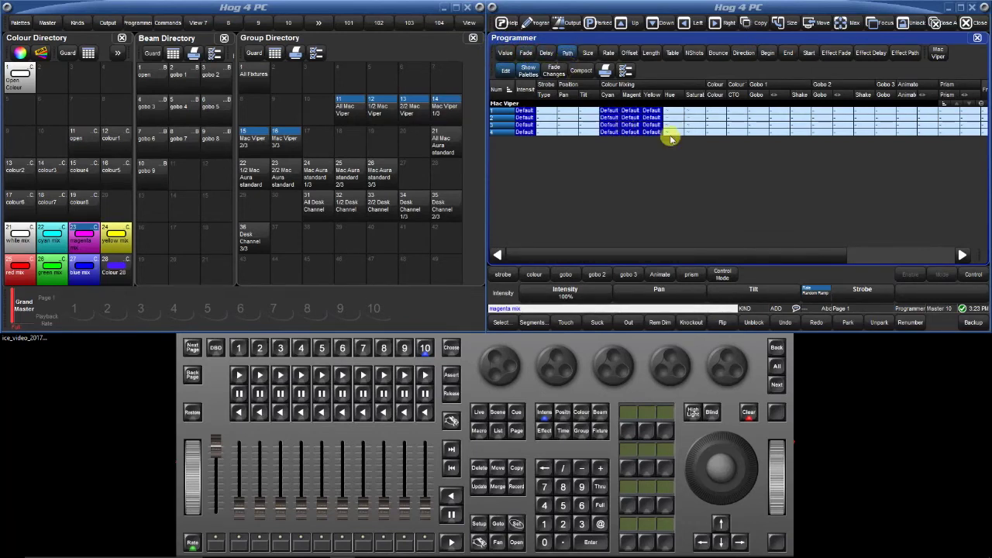
pyautogui.rightClick(614, 133)
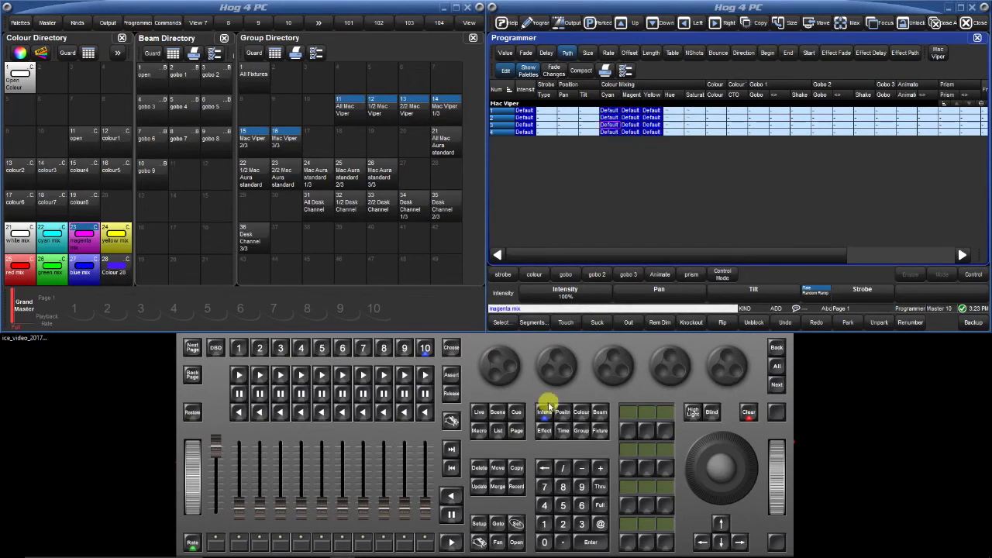
pyautogui.click(515, 523)
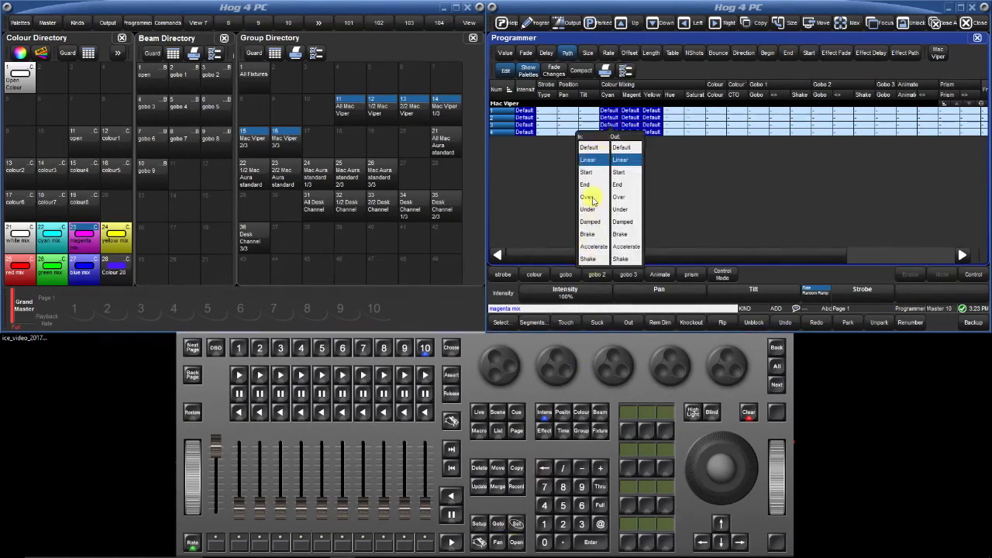
pyautogui.click(671, 217)
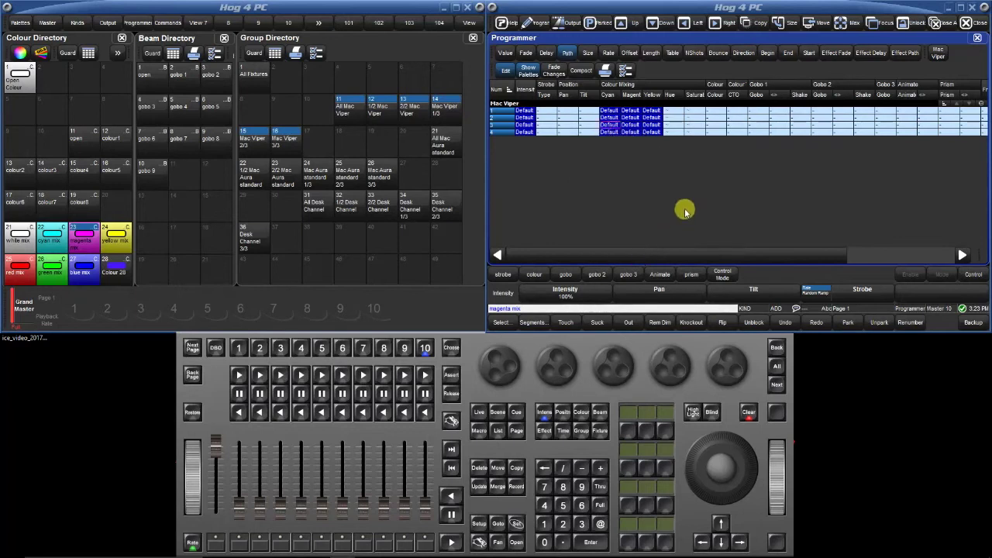
# Step: View the Mac Viper parameters in the Programmer's effect views, including Size, Offset, Table, Bounce and End
pyautogui.click(588, 54)
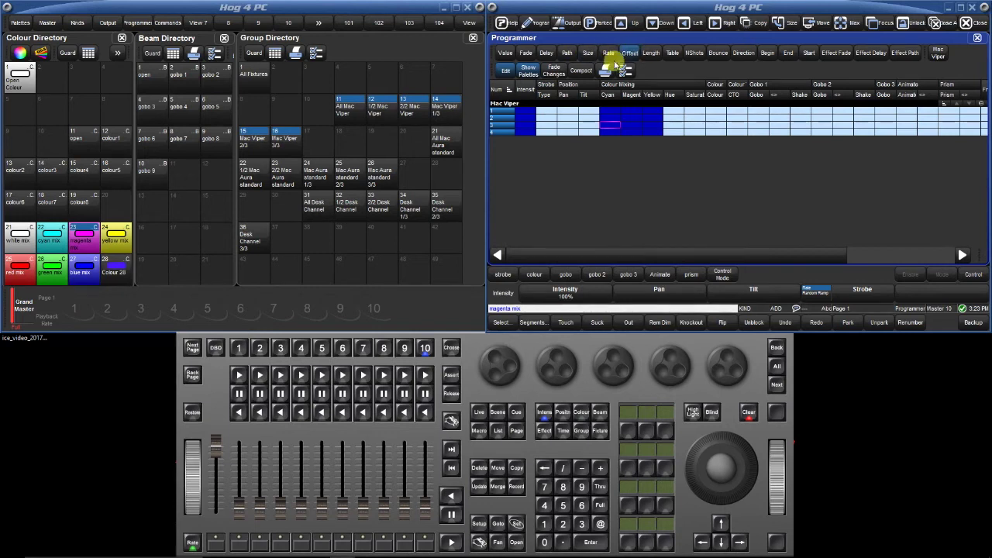
pyautogui.click(653, 51)
pyautogui.click(668, 53)
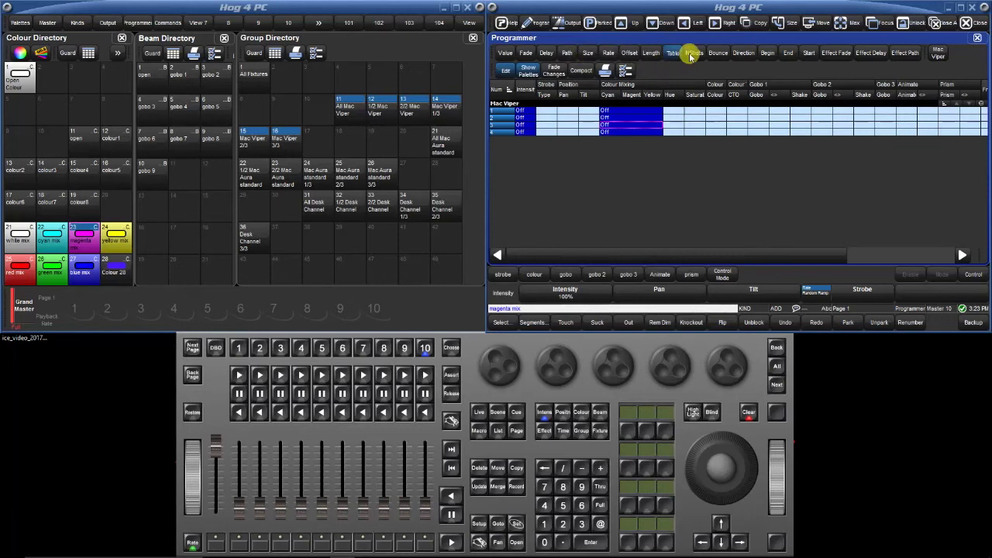
pyautogui.click(744, 54)
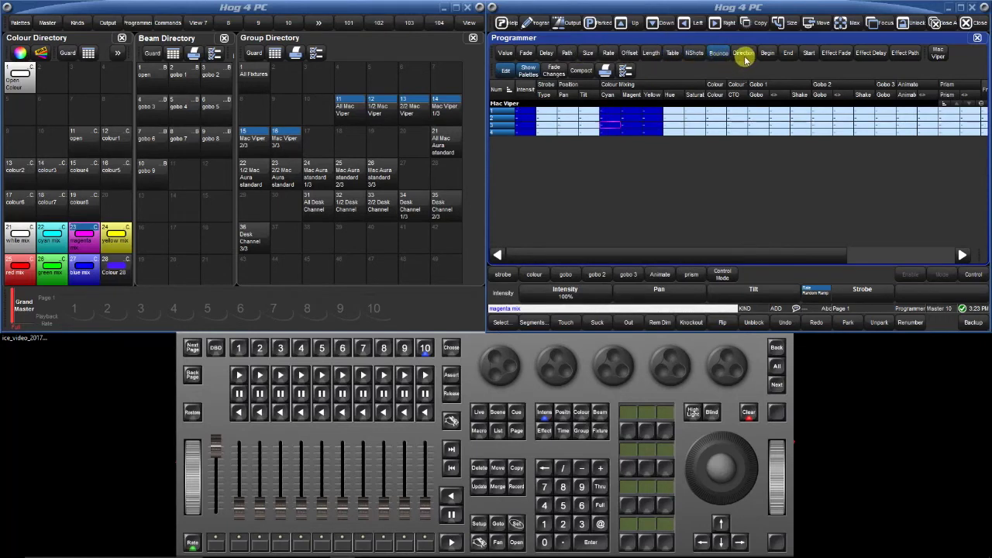
pyautogui.click(788, 53)
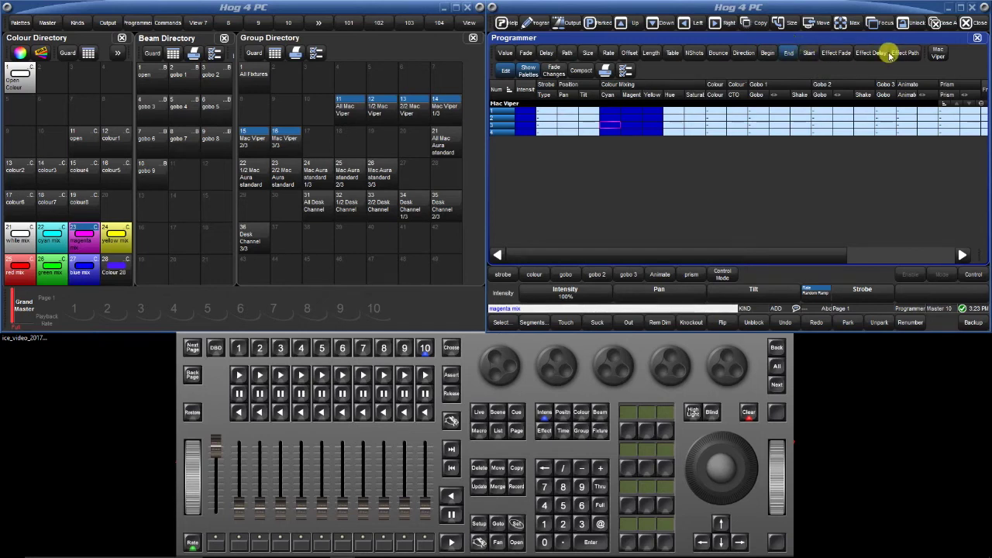
# Step: Return the Programmer to the Value view, examine its columns across to the Control parameters, and close the Programmer
pyautogui.click(505, 53)
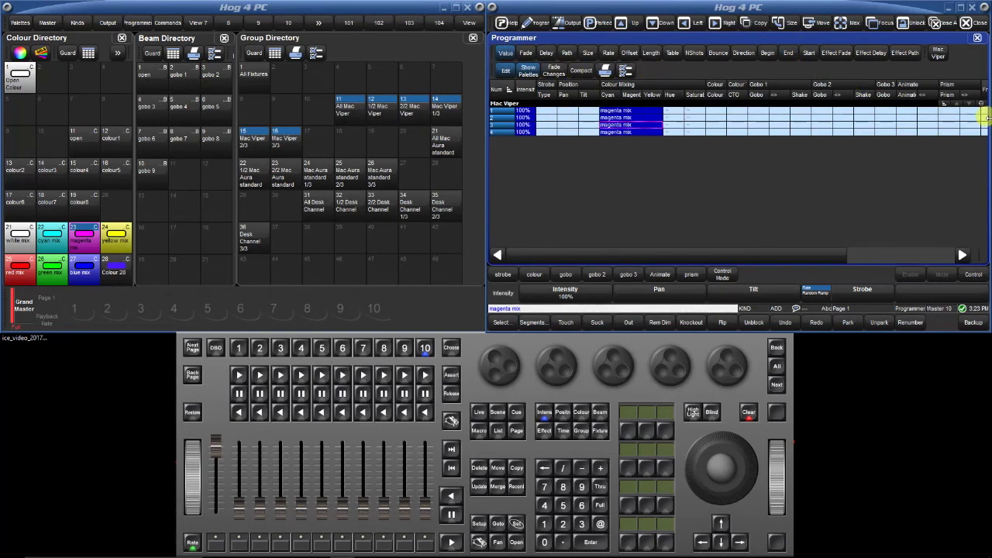
pyautogui.moveTo(767, 257); pyautogui.dragTo(934, 258)
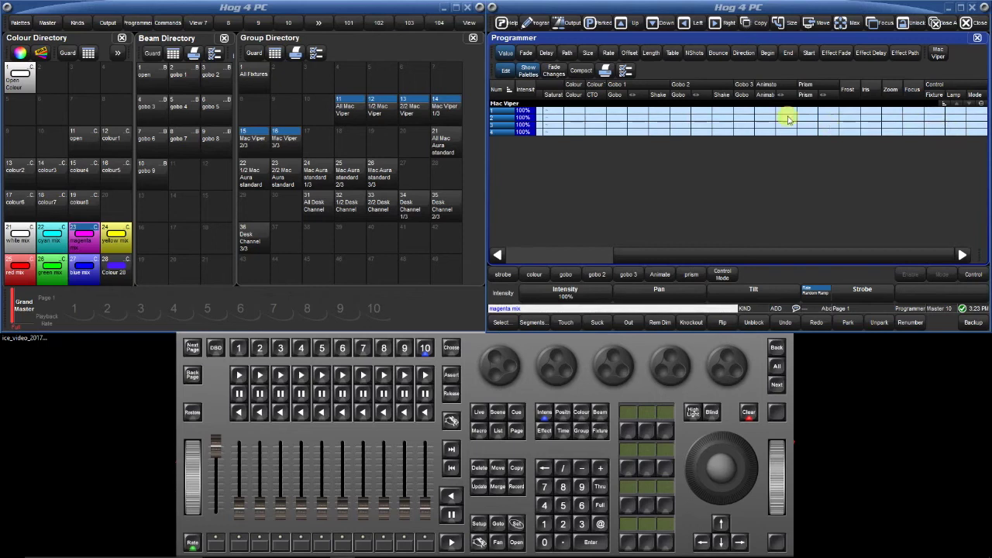
pyautogui.moveTo(797, 250); pyautogui.dragTo(693, 255)
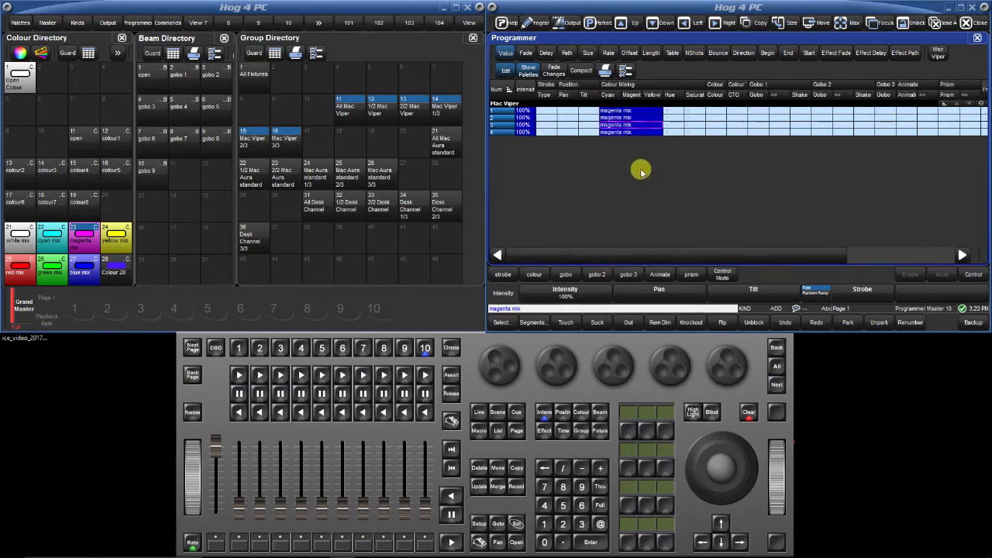
pyautogui.click(977, 39)
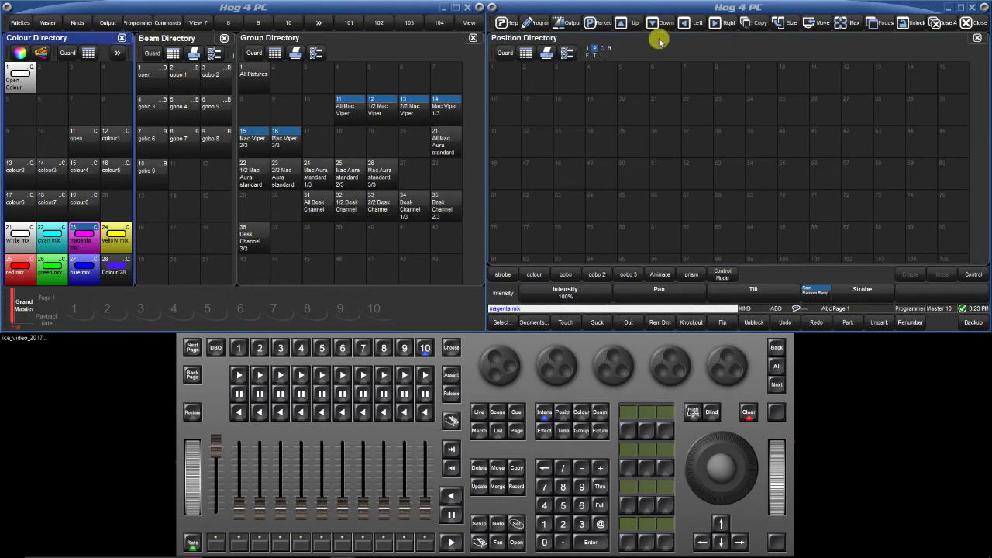
# Step: Open the Output window, examine the Mac Viper output values, and close the window
pyautogui.click(570, 23)
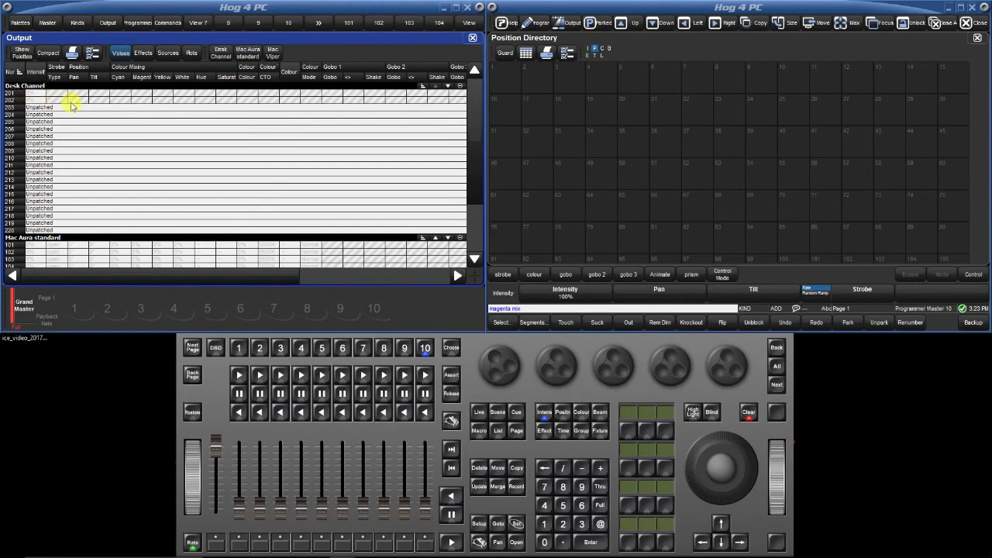
pyautogui.moveTo(476, 134); pyautogui.dragTo(477, 210)
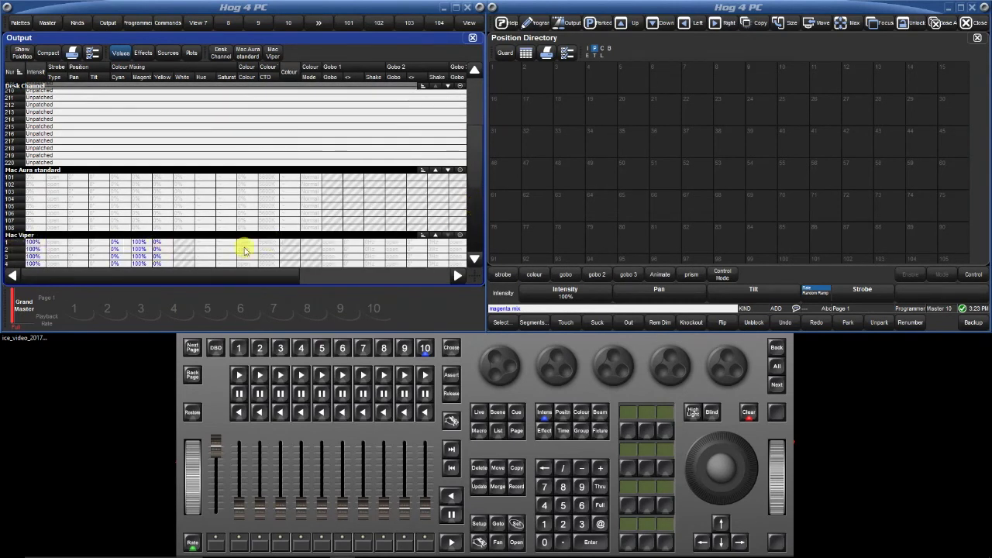
pyautogui.moveTo(233, 276); pyautogui.dragTo(204, 279)
pyautogui.click(473, 39)
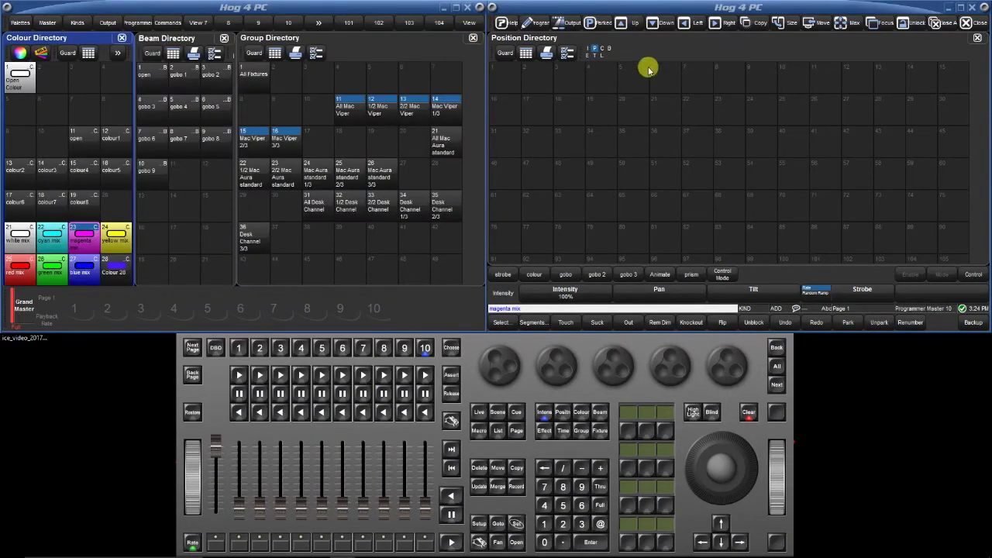
# Step: In the Parked editor, park Mac Viper 1 through 4 at full intensity, ignore the reload offer, and clear the selection
pyautogui.click(598, 23)
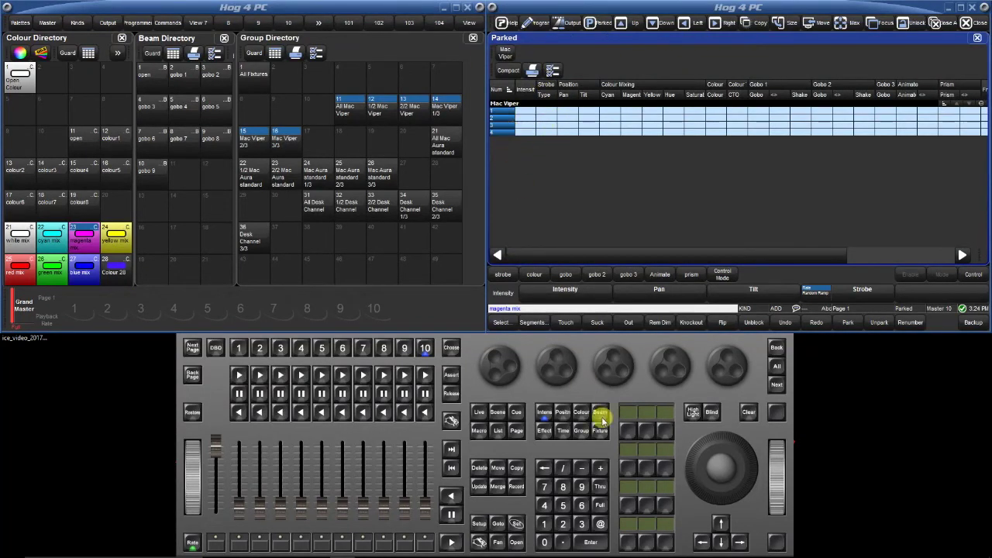
pyautogui.click(544, 525)
pyautogui.click(598, 487)
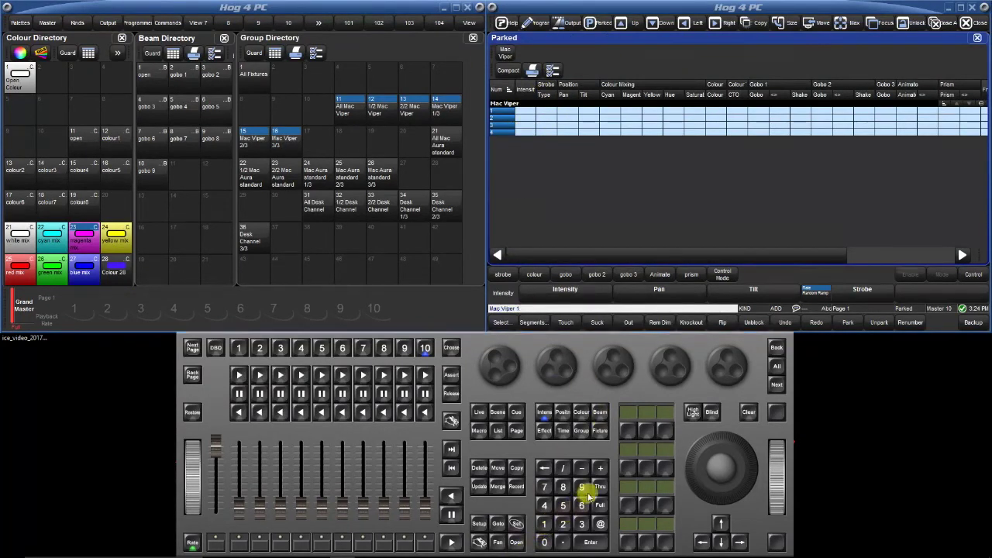
pyautogui.click(544, 511)
pyautogui.click(591, 542)
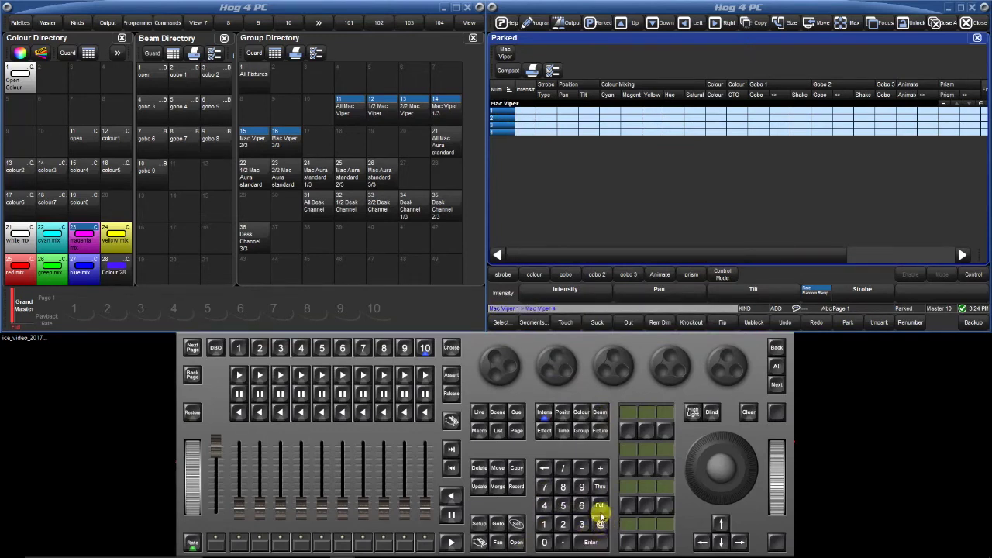
pyautogui.click(600, 508)
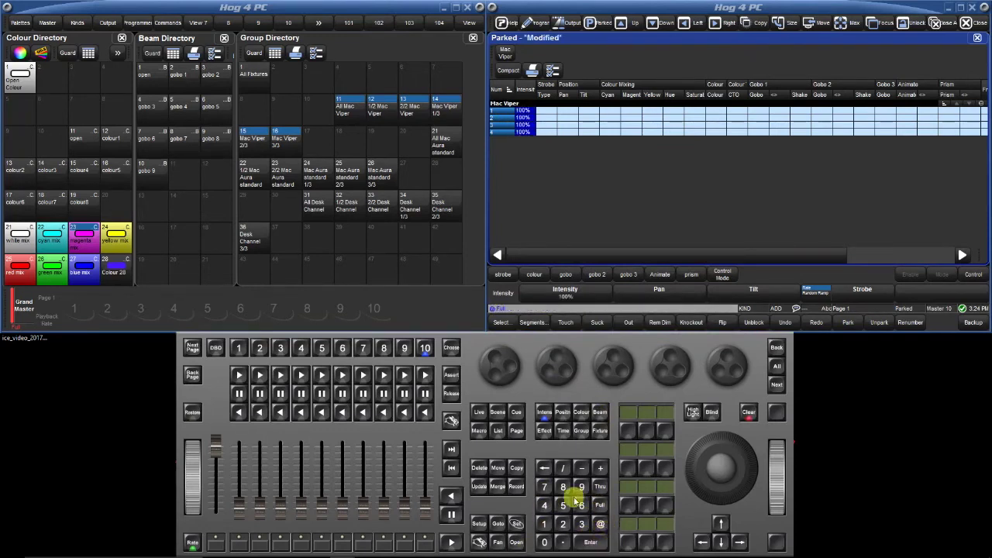
pyautogui.click(849, 324)
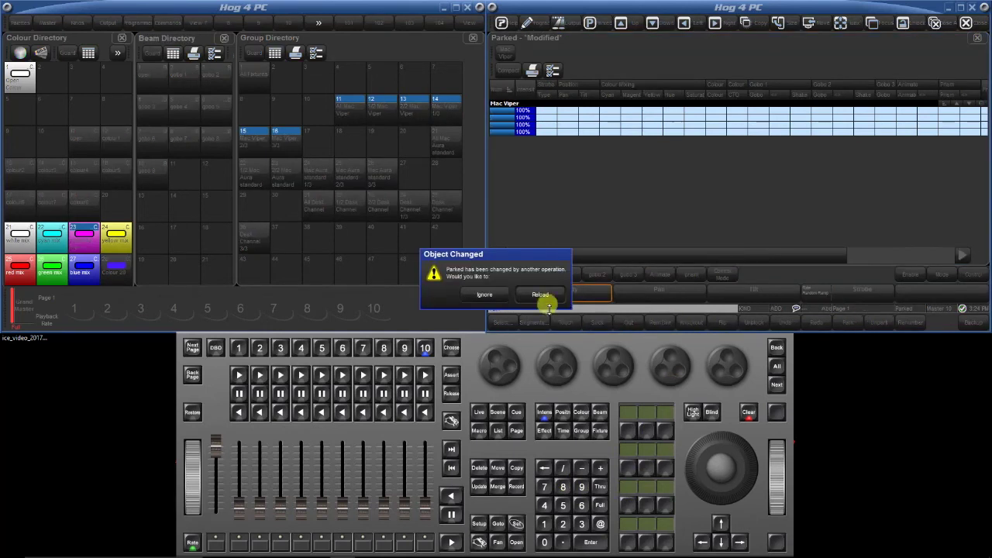
pyautogui.click(504, 294)
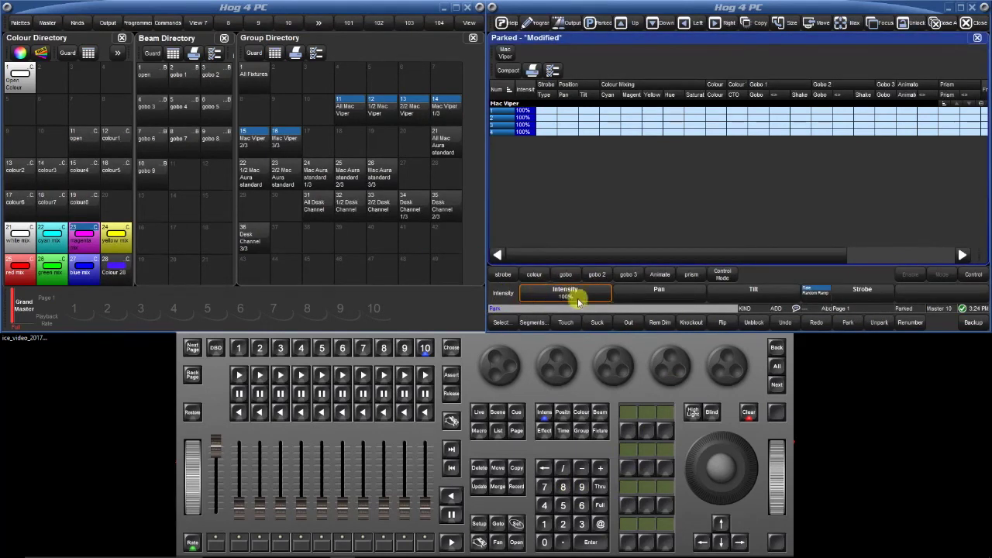
pyautogui.click(745, 416)
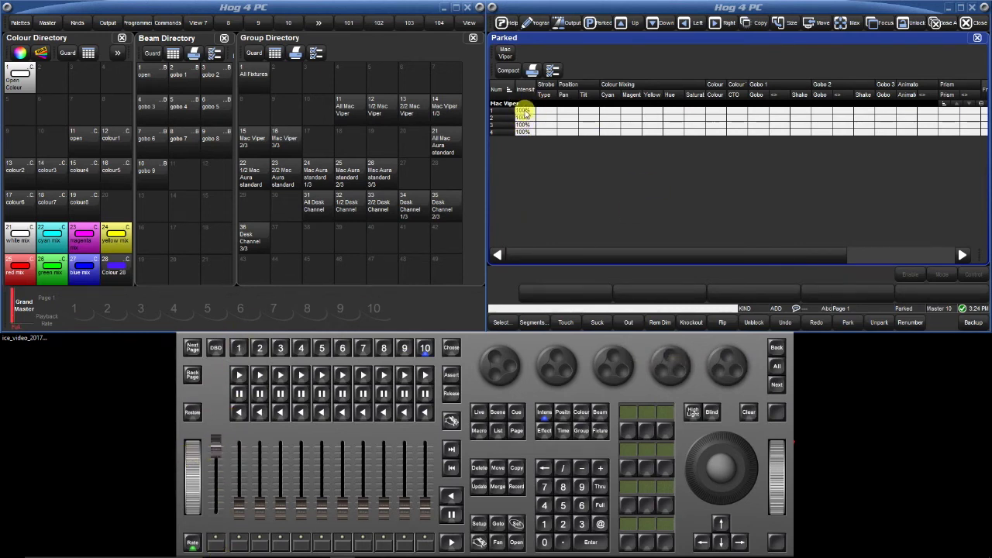
# Step: Unpark Mac Viper 1 through 4, ignore the reload offer, and close the Parked editor
pyautogui.click(544, 523)
pyautogui.click(599, 486)
pyautogui.click(544, 505)
pyautogui.click(590, 540)
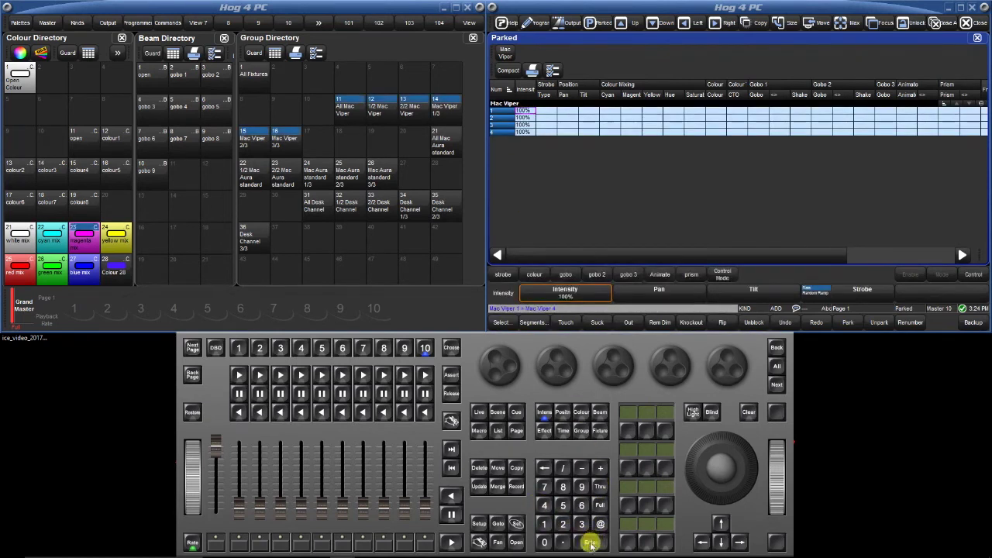
pyautogui.click(878, 322)
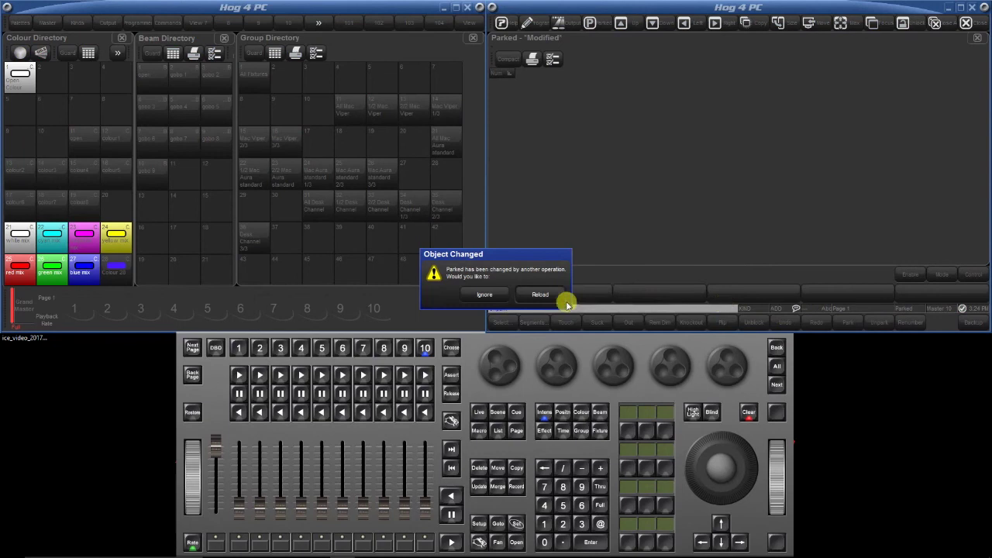
pyautogui.click(490, 296)
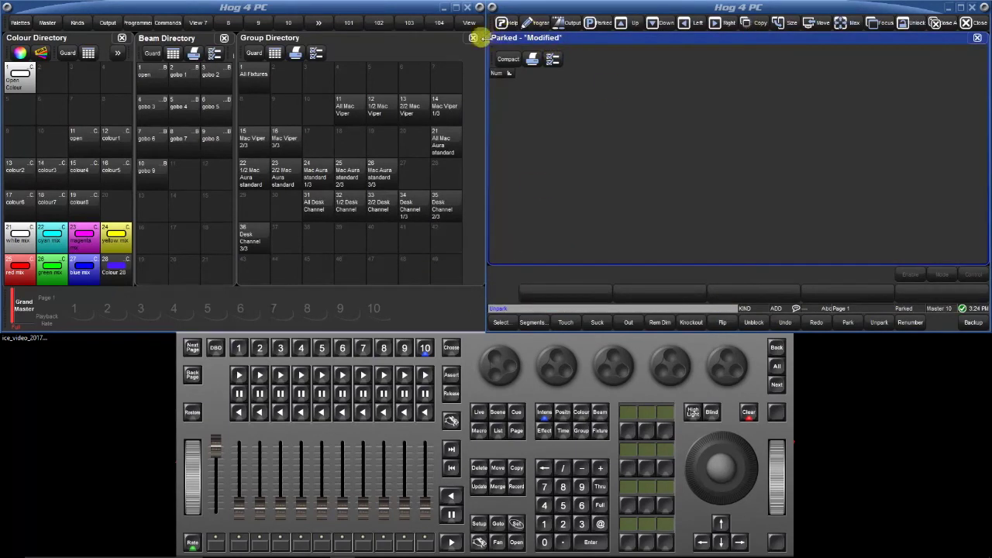
pyautogui.click(978, 37)
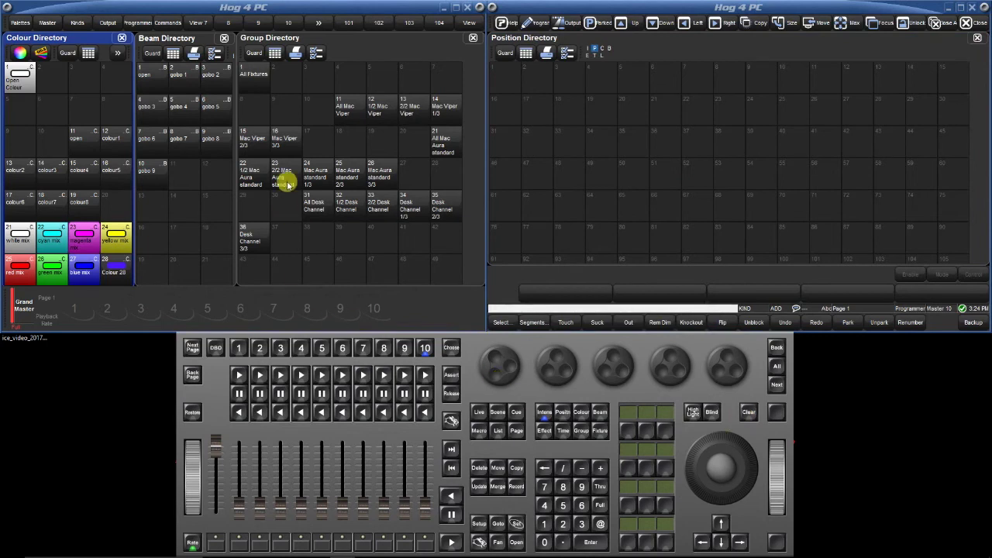
# Step: View the fixture values in the Output window and the Commands directory, closing each one
pyautogui.click(109, 23)
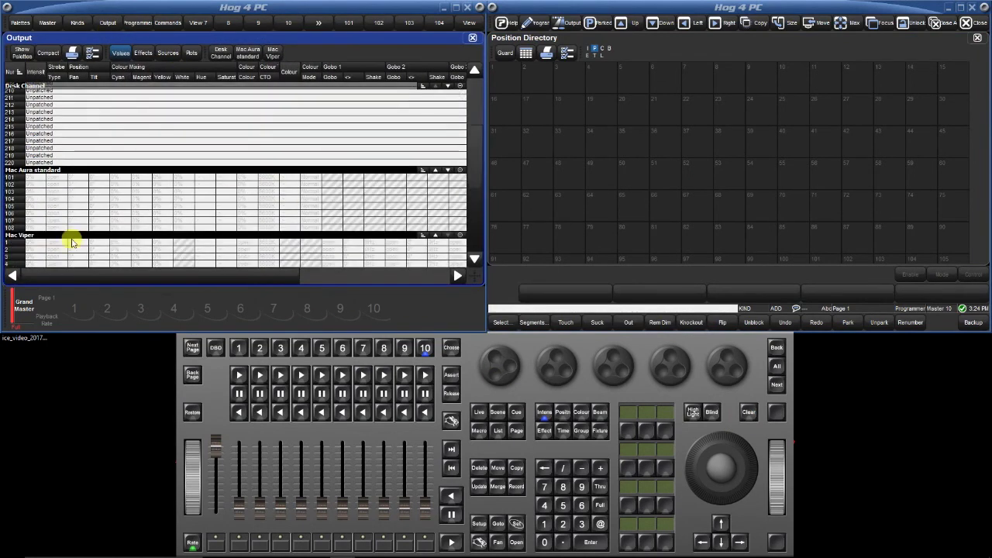
pyautogui.click(472, 37)
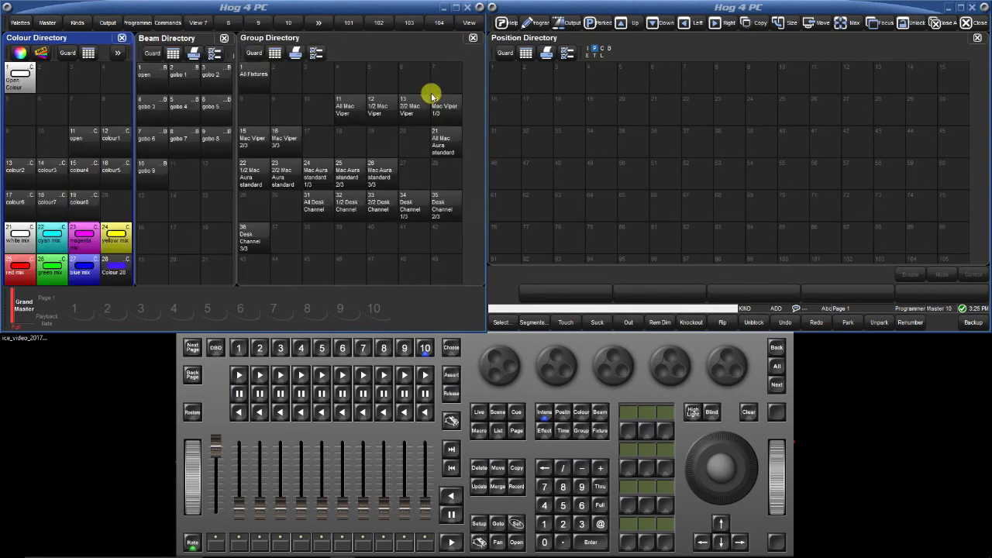
pyautogui.click(174, 23)
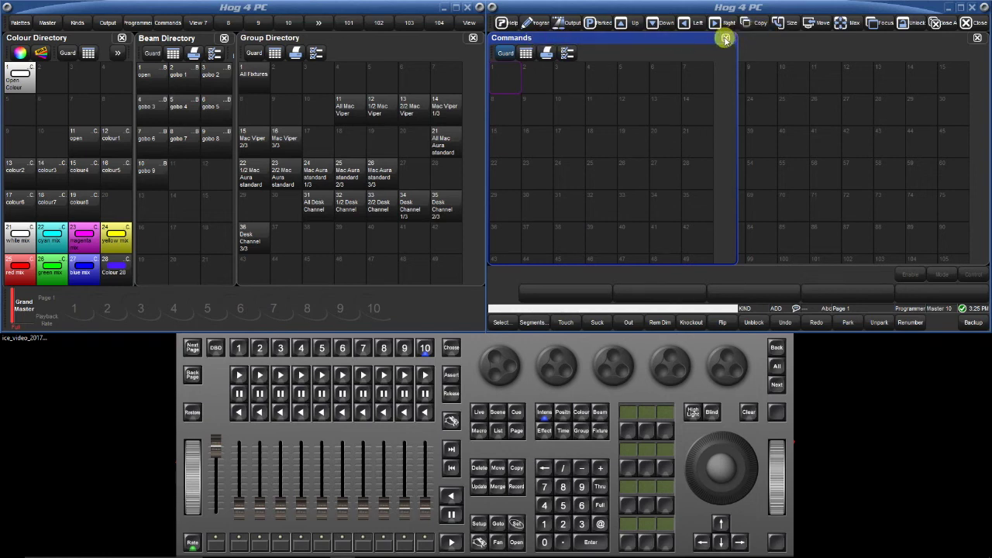
pyautogui.click(725, 39)
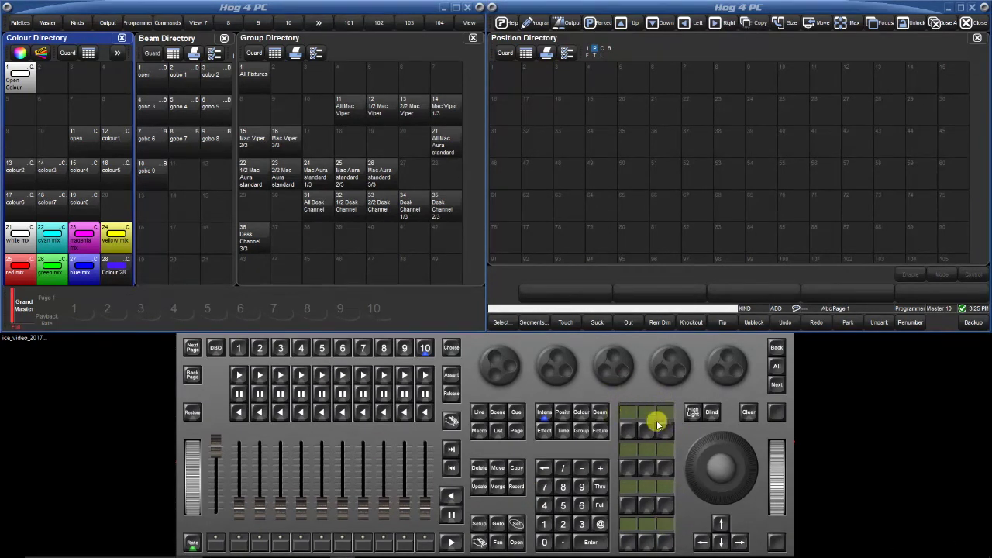
pyautogui.click(630, 462)
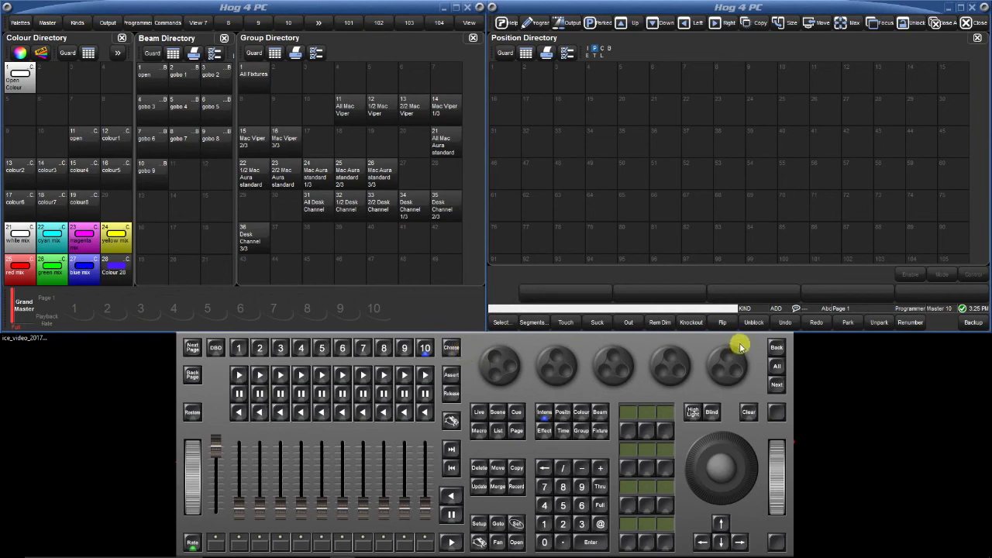
# Step: Quit the running Hog session and bring up the Hog Start window
pyautogui.click(975, 10)
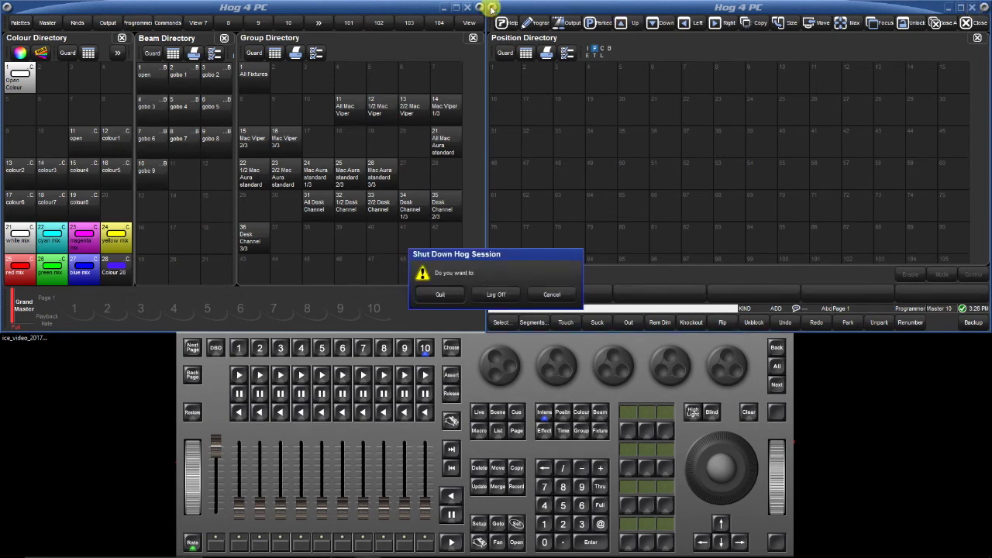
pyautogui.click(449, 290)
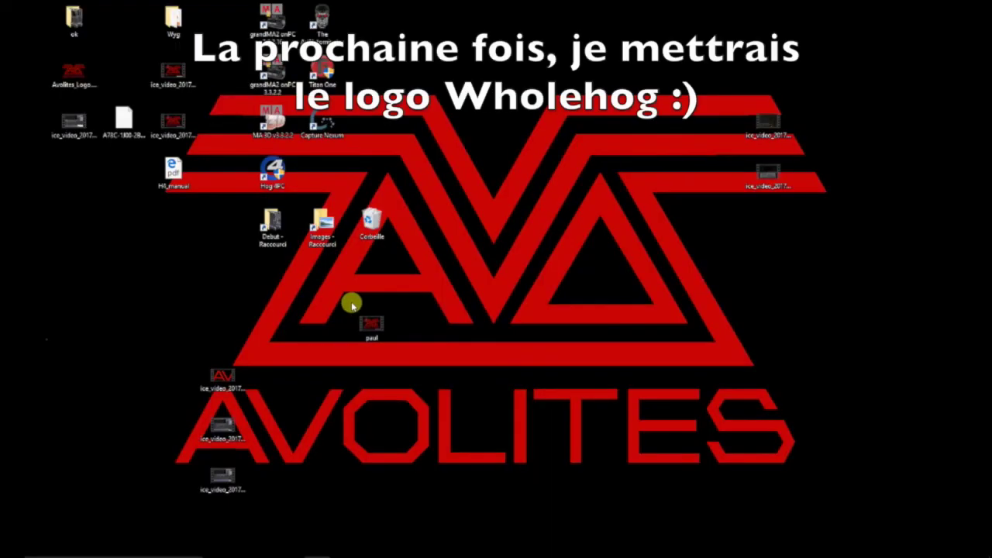
pyautogui.click(290, 548)
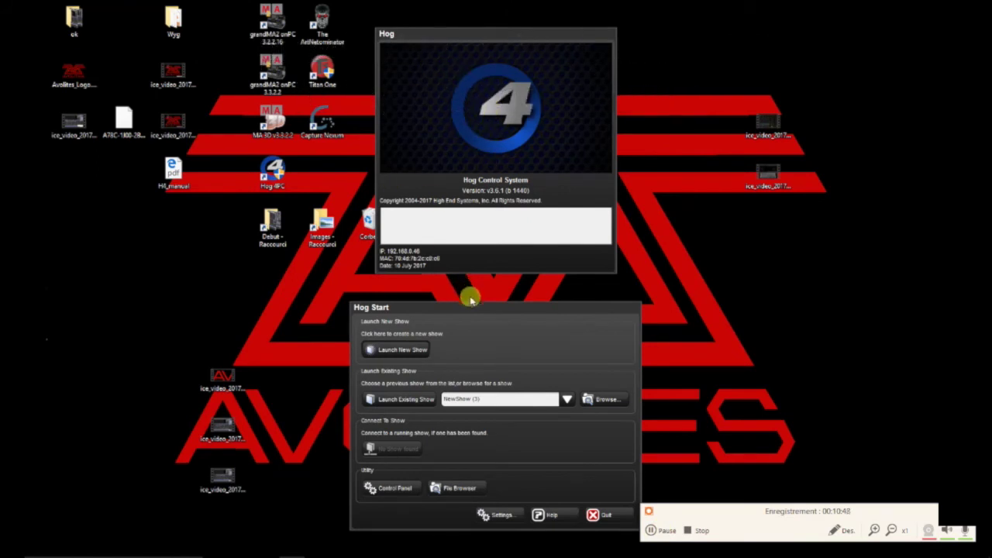
# Step: Enable Nano Mode in the Hog Start console settings and confirm the change
pyautogui.click(505, 515)
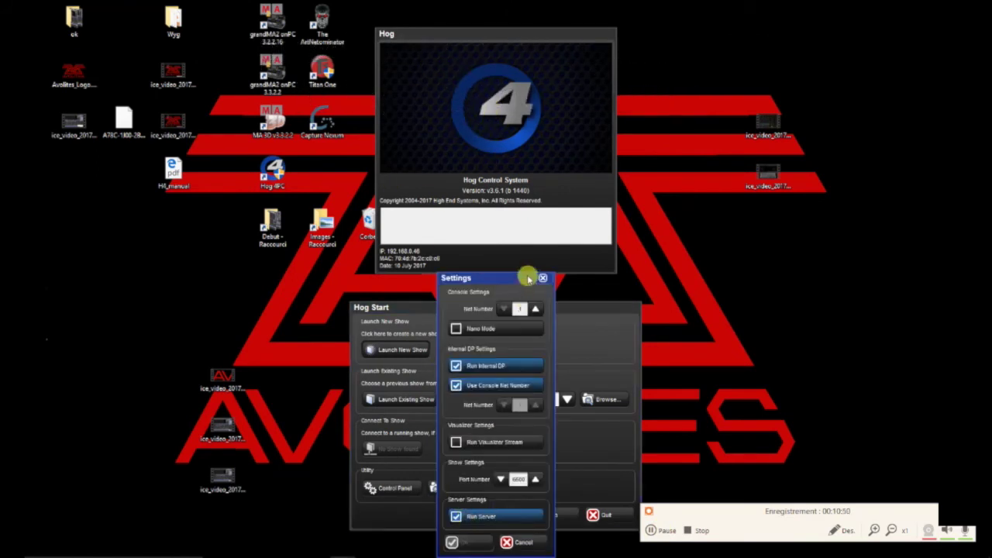
pyautogui.moveTo(487, 277); pyautogui.dragTo(531, 143)
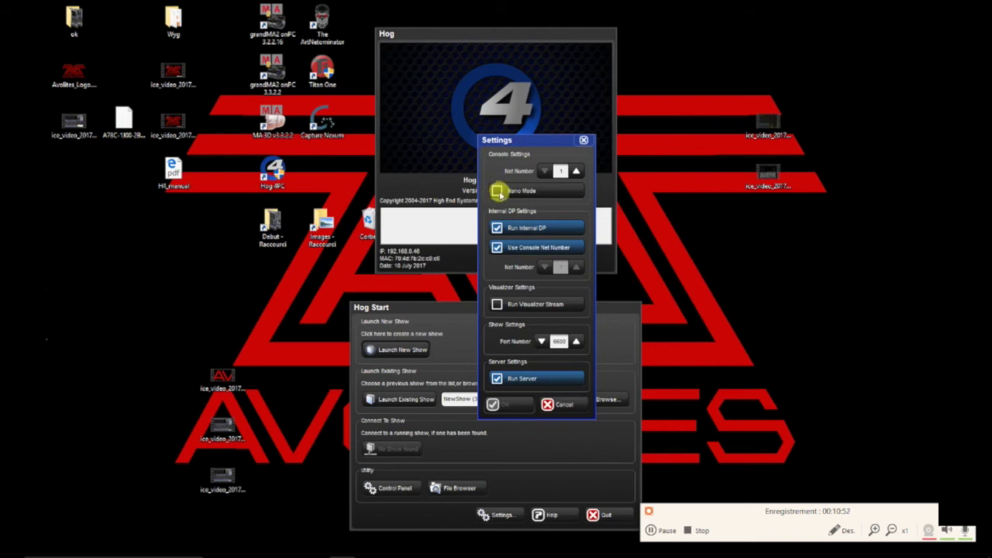
pyautogui.click(497, 191)
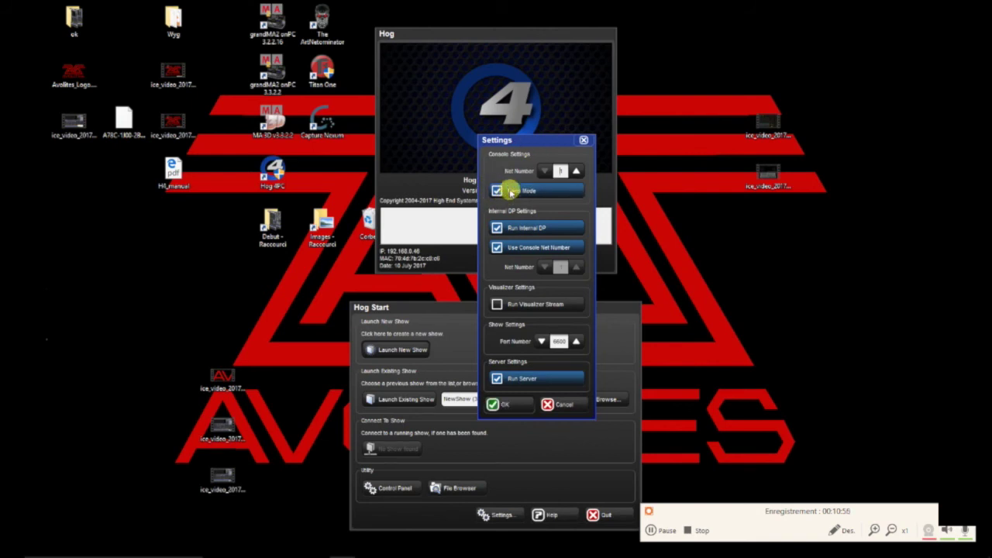
pyautogui.click(502, 404)
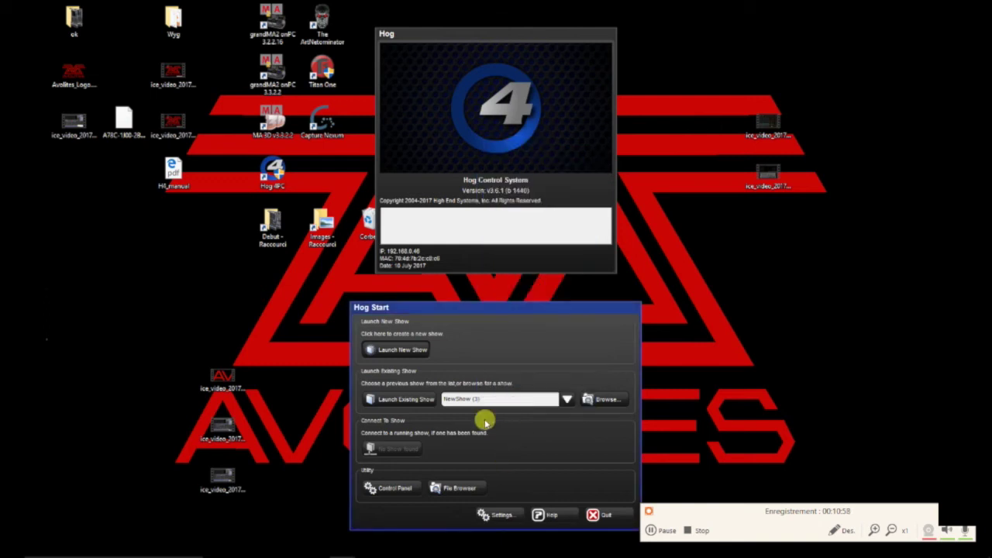
# Step: Open the Hog Control Panel, cancel it, and reopen it to view the System Info page
pyautogui.click(395, 489)
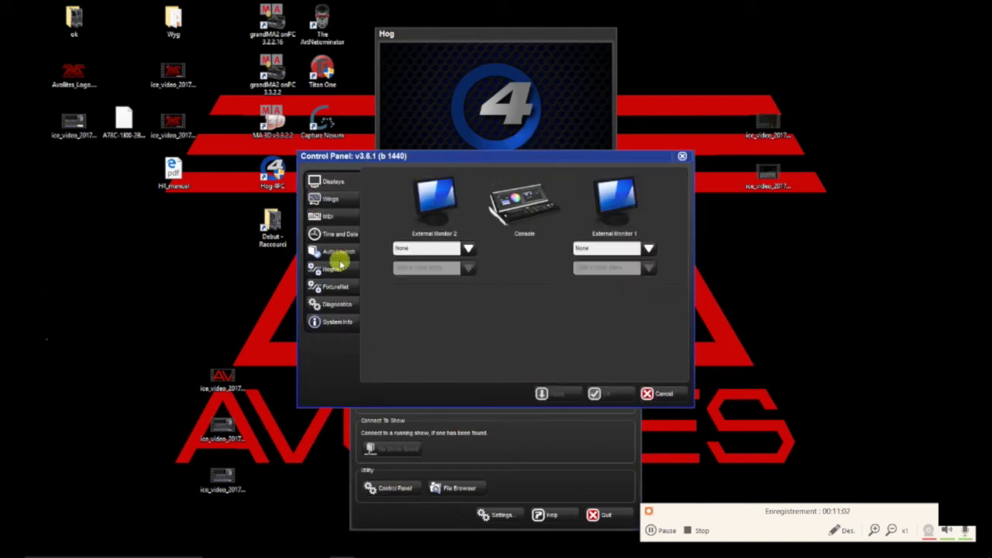
pyautogui.click(657, 394)
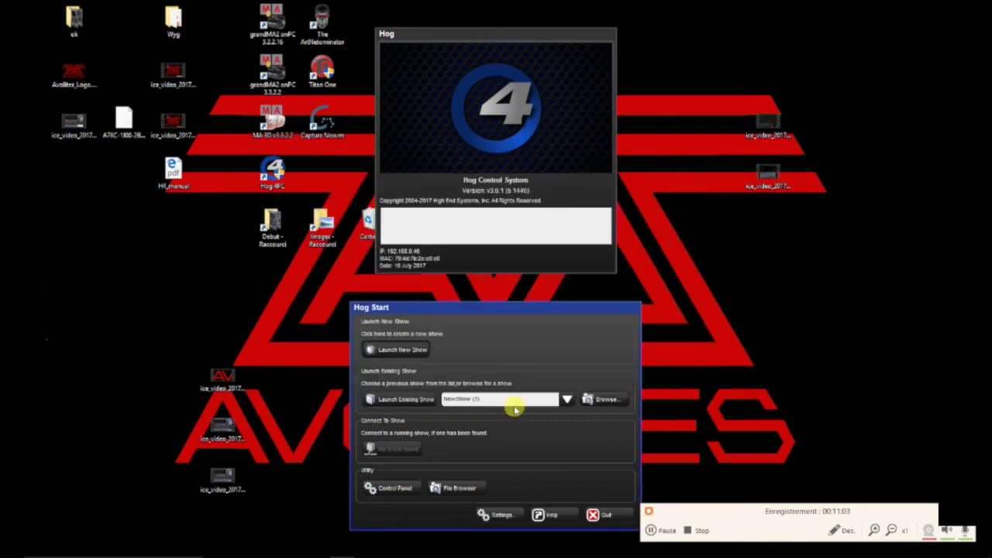
pyautogui.click(394, 489)
pyautogui.click(334, 321)
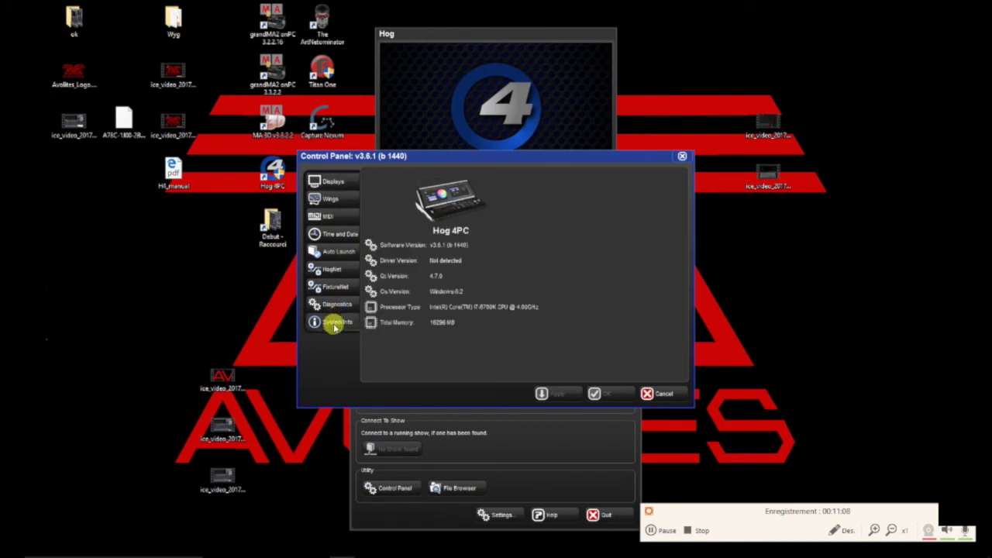
# Step: Review the Wings, MIDI, Time and Date, Auto Launch and Displays pages of the Control Panel and close it without changes
pyautogui.click(333, 199)
pyautogui.click(329, 216)
pyautogui.click(338, 233)
pyautogui.click(338, 251)
pyautogui.click(332, 200)
pyautogui.click(335, 181)
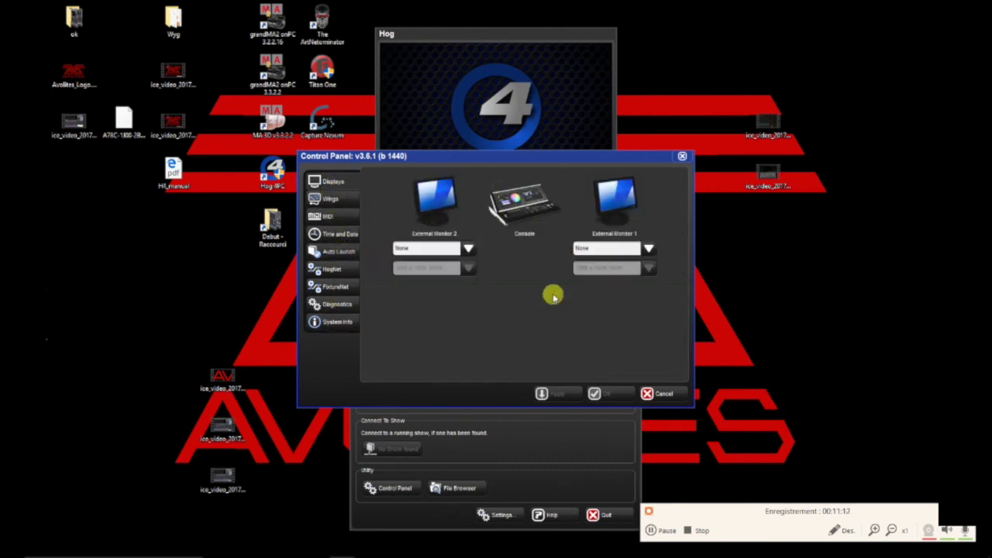
pyautogui.click(665, 394)
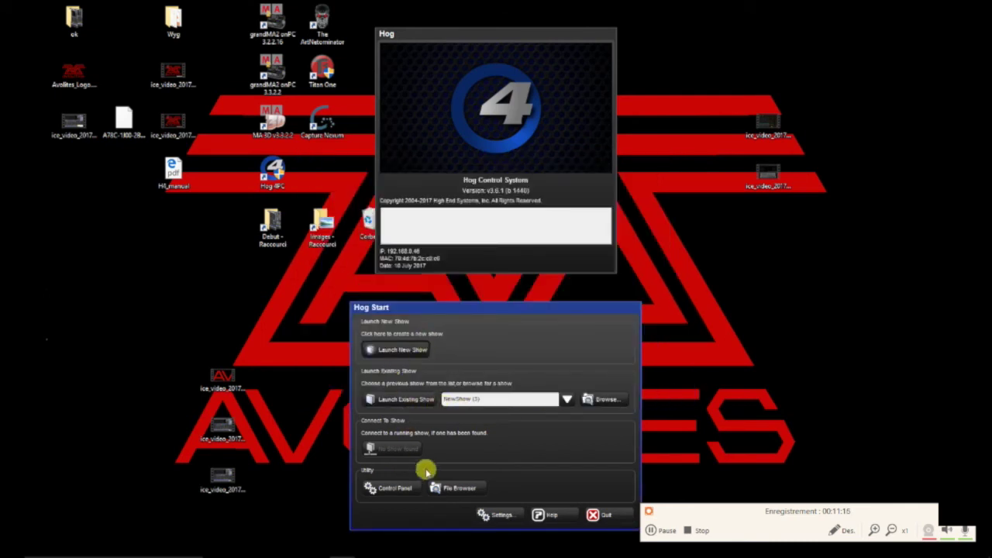
pyautogui.click(395, 488)
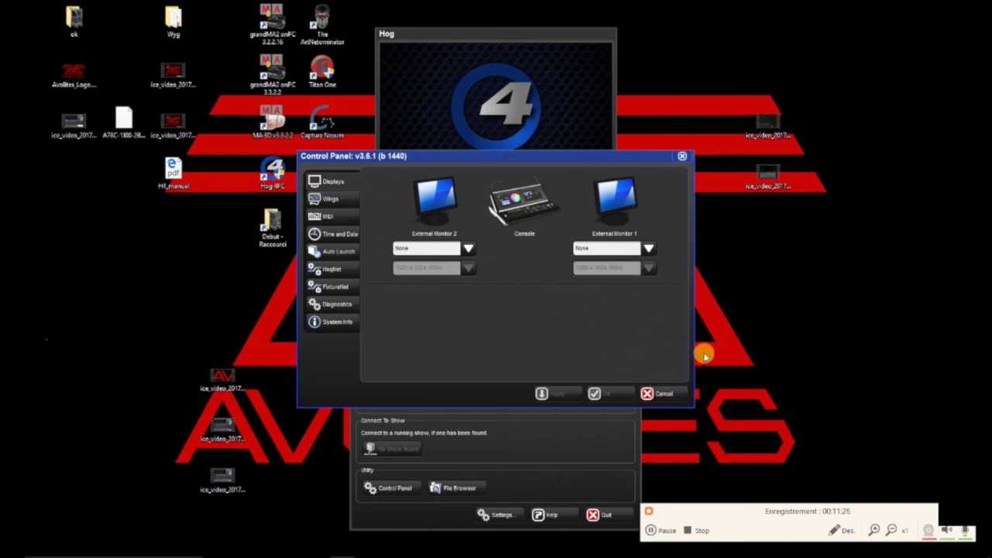
pyautogui.click(664, 395)
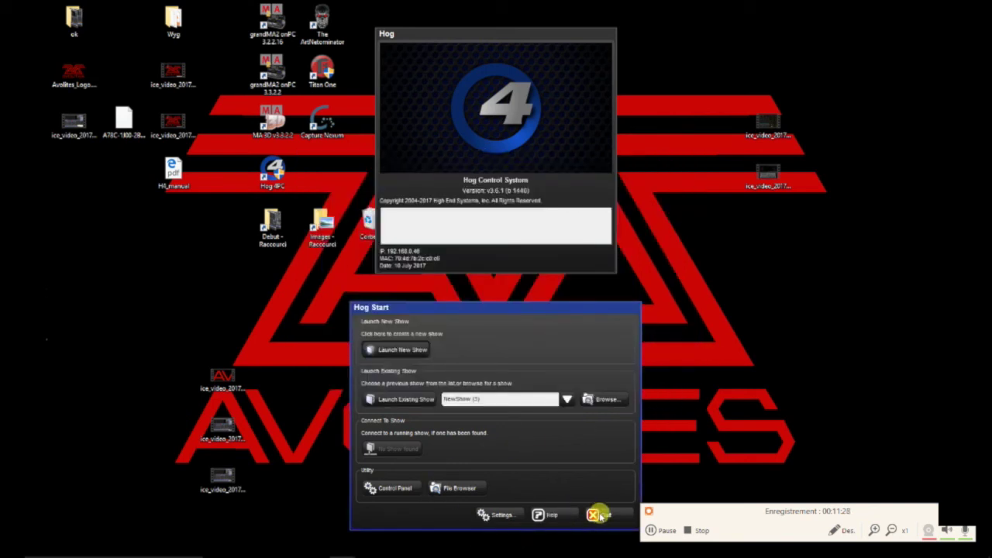
# Step: Launch the existing show NewShow (3) and reposition the Hog 4 PC window centrally above the front panel
pyautogui.click(399, 399)
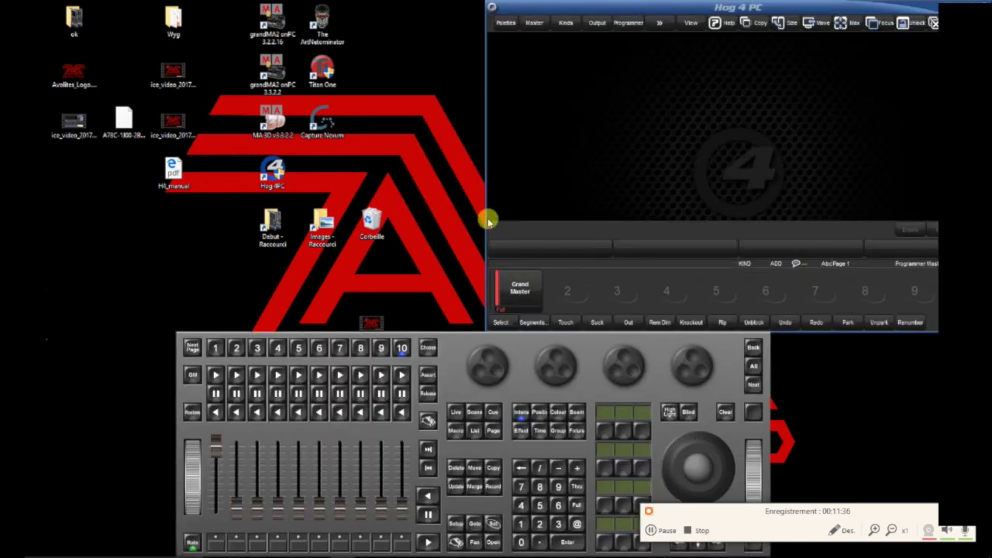
pyautogui.moveTo(683, 9); pyautogui.dragTo(375, 7)
pyautogui.moveTo(537, 6); pyautogui.dragTo(590, 6)
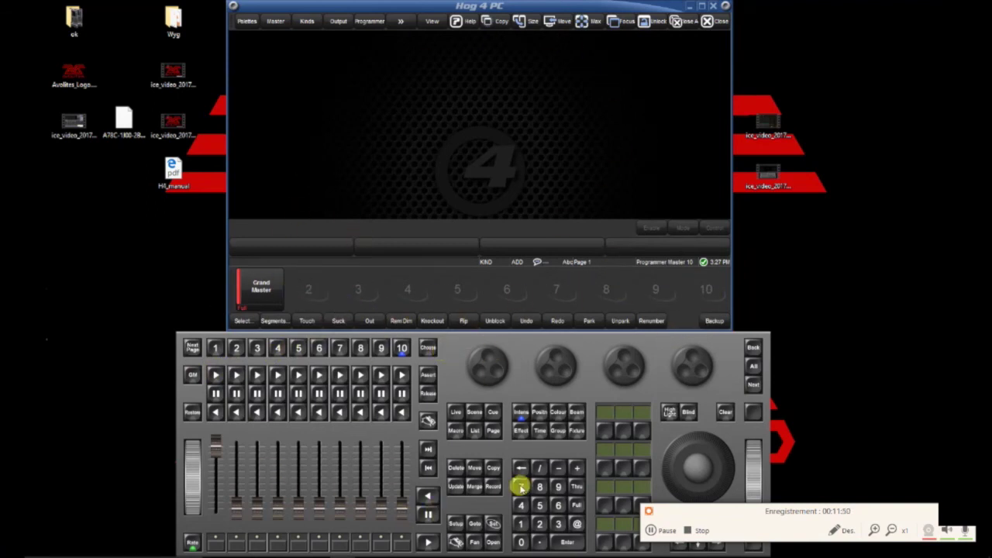
# Step: Show the Setup options in the Hog 4 PC window and return to the main commands
pyautogui.click(455, 524)
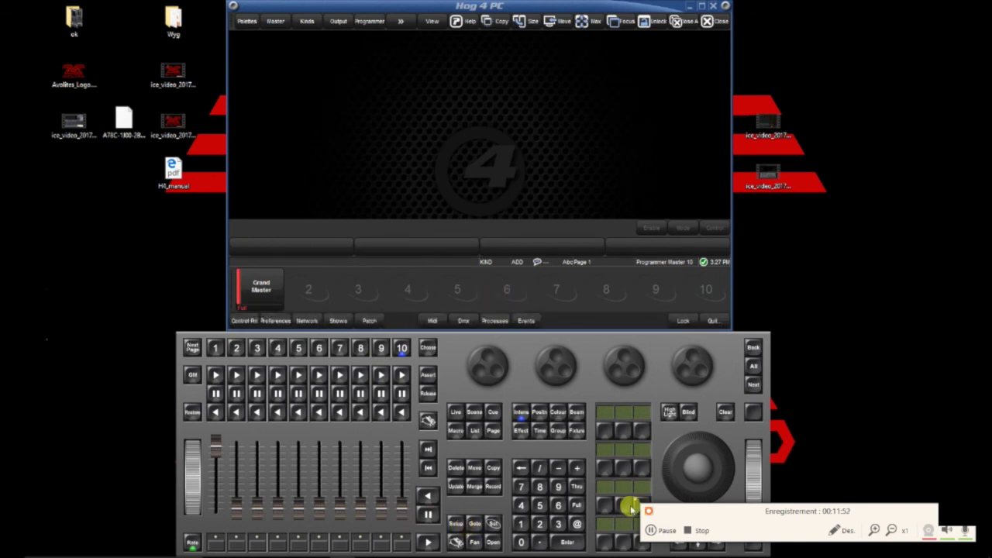
pyautogui.click(720, 413)
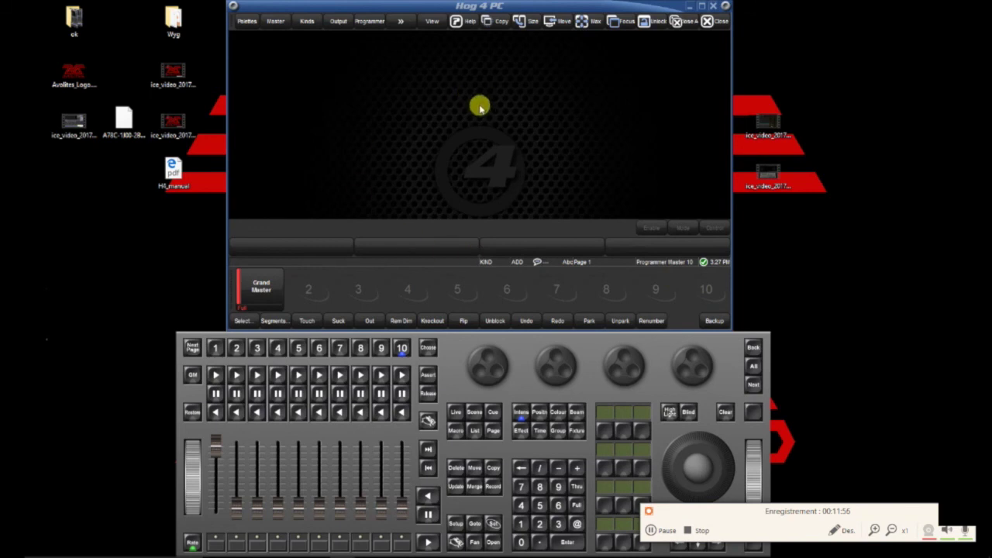
# Step: Switch the front panel to Nano Panel and back to Full Panel
pyautogui.rightClick(455, 350)
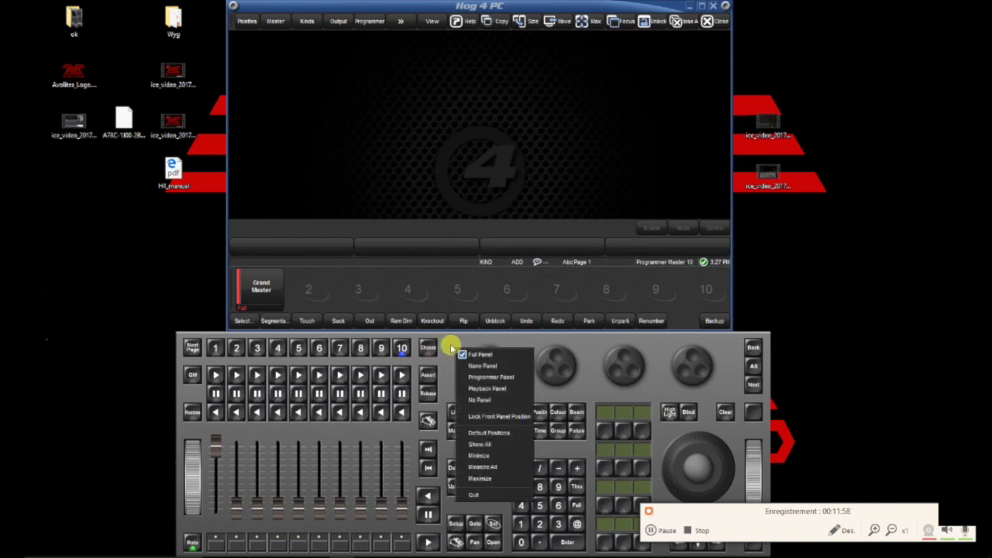
pyautogui.click(492, 365)
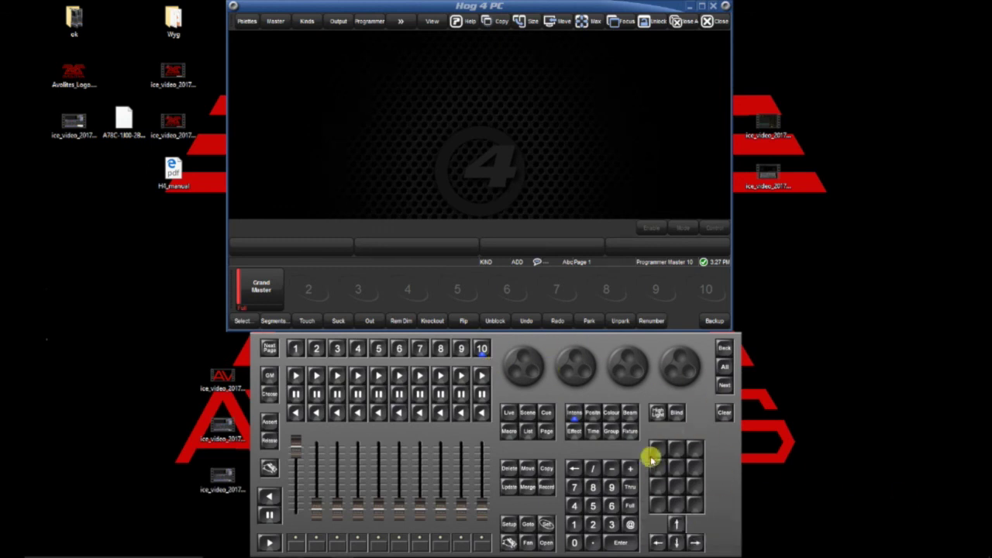
pyautogui.rightClick(654, 343)
pyautogui.click(664, 355)
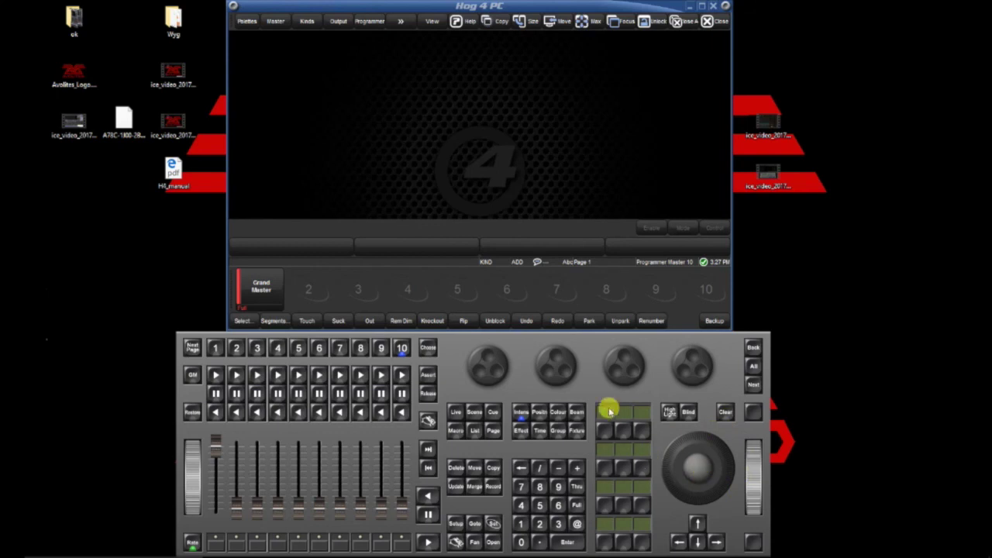
# Step: Switch the front panel to Nano Panel again and shift it slightly beneath the main window
pyautogui.rightClick(660, 346)
pyautogui.click(682, 359)
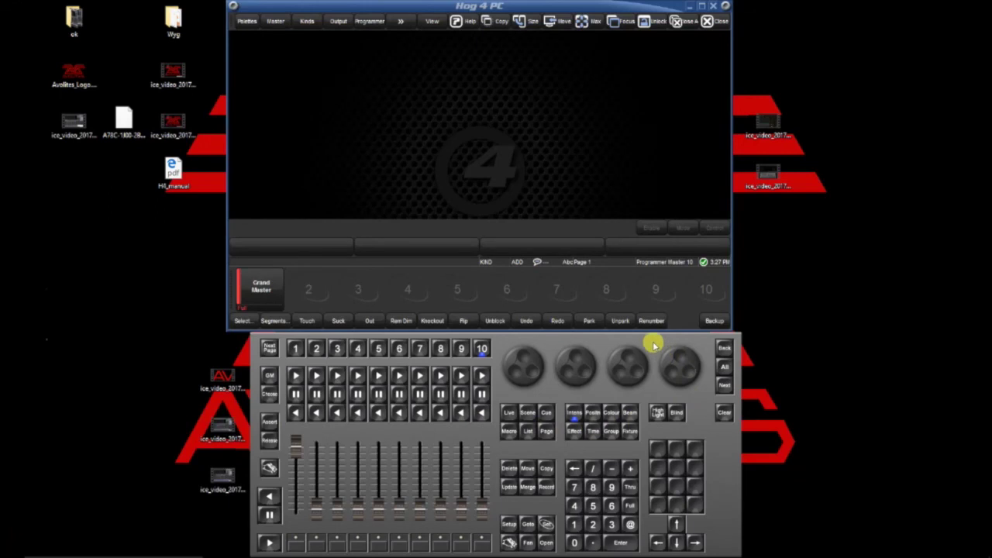
pyautogui.moveTo(669, 336); pyautogui.dragTo(654, 337)
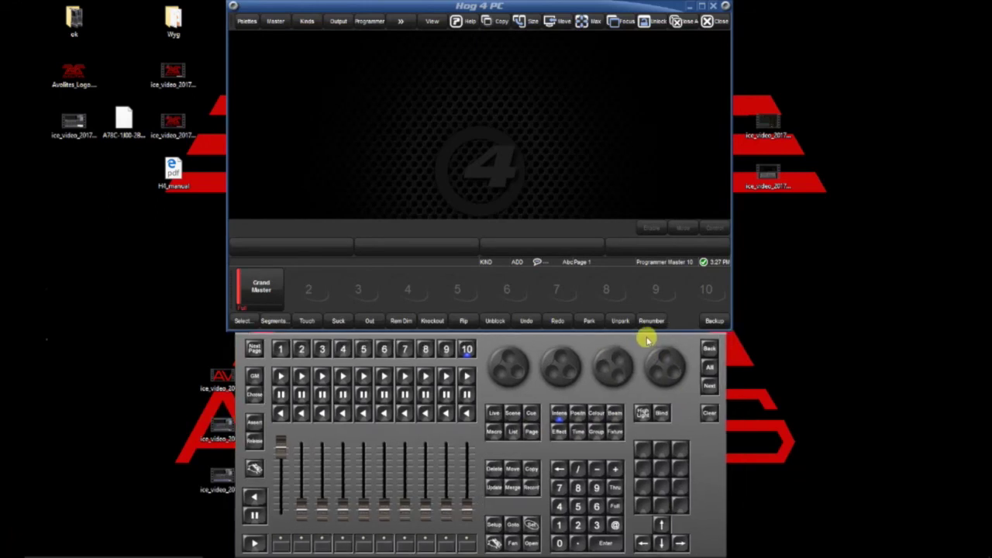
# Step: Switch to the Programmer Panel and place it to the lower right of the Hog 4 PC window
pyautogui.rightClick(643, 343)
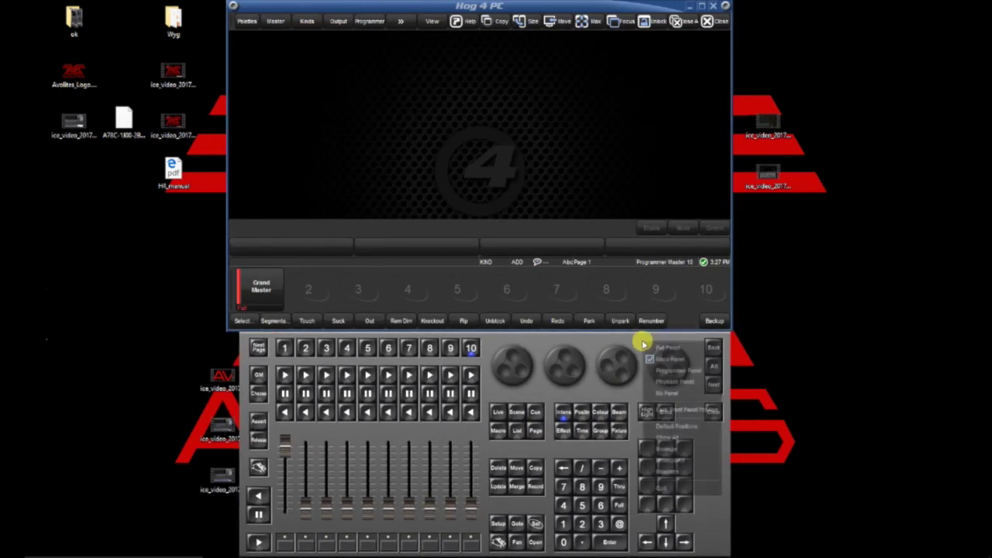
pyautogui.click(665, 368)
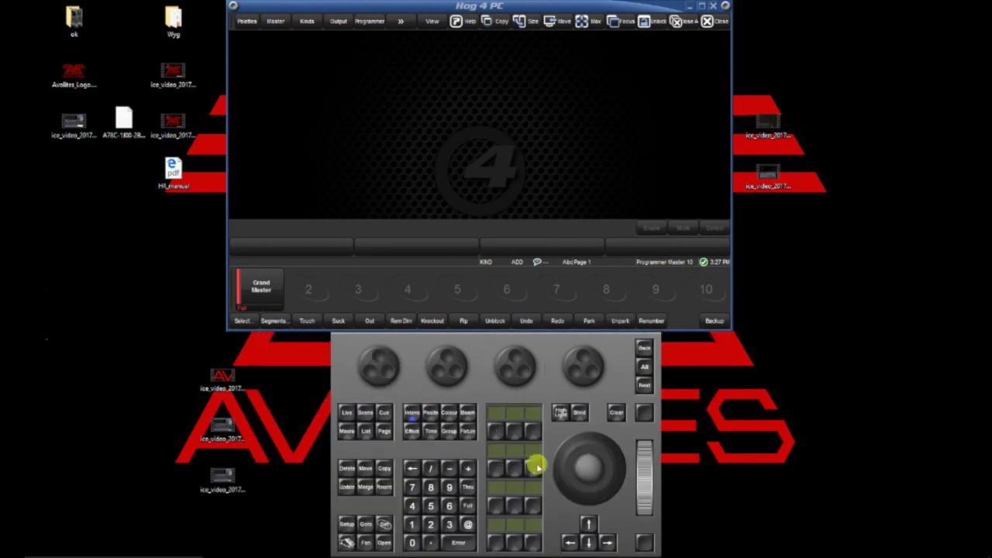
pyautogui.moveTo(549, 345); pyautogui.dragTo(837, 297)
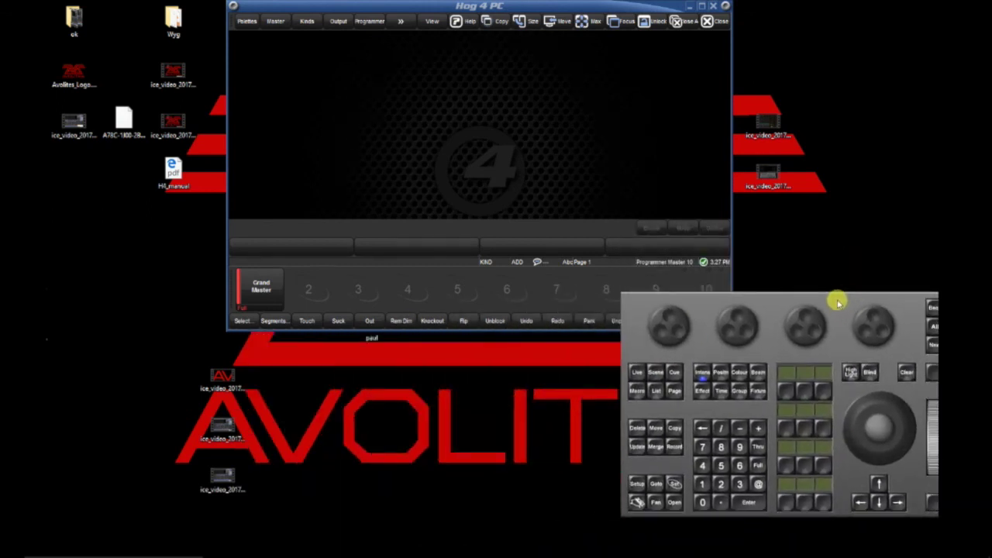
# Step: Add the Playback Panel alongside the Programmer Panel and place it to the lower left of the Hog 4 PC window
pyautogui.rightClick(841, 307)
pyautogui.click(872, 341)
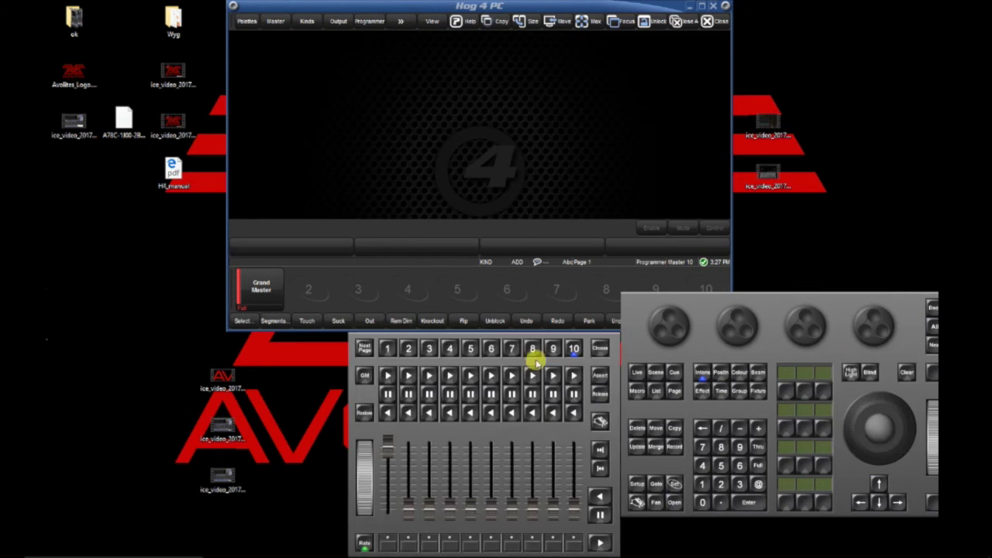
pyautogui.moveTo(354, 361); pyautogui.dragTo(249, 356)
pyautogui.moveTo(193, 343); pyautogui.dragTo(52, 342)
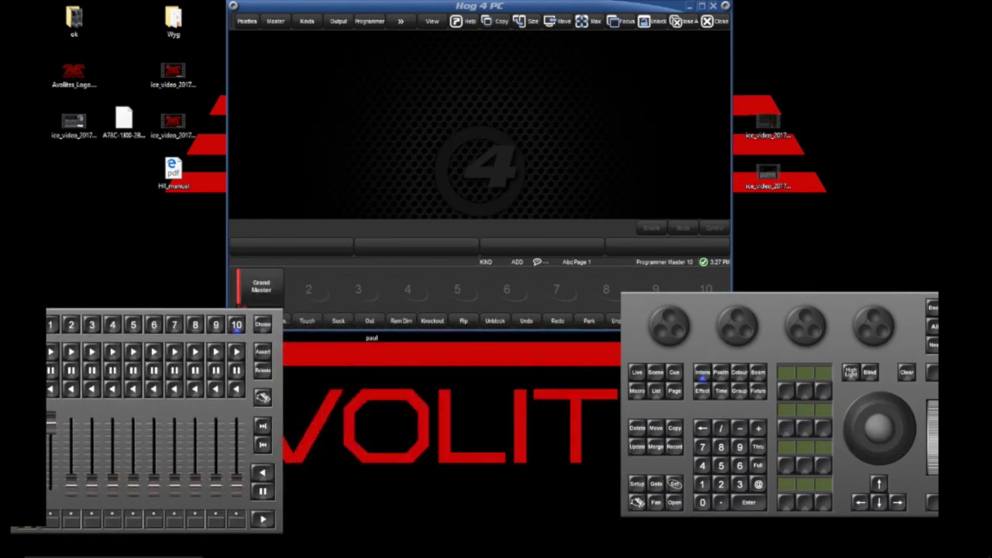
# Step: Hide the Programmer and Playback panels by choosing No Panel
pyautogui.rightClick(840, 300)
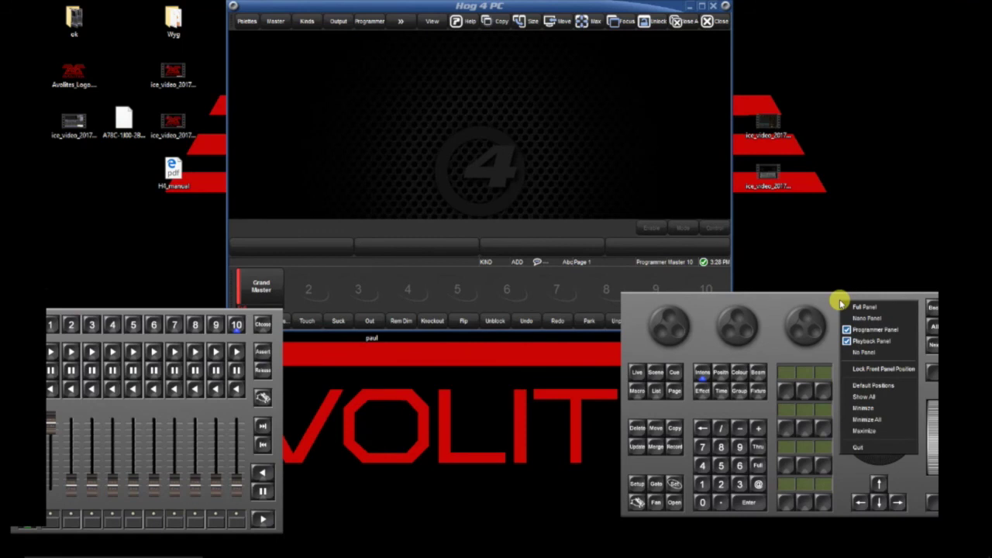
pyautogui.click(866, 353)
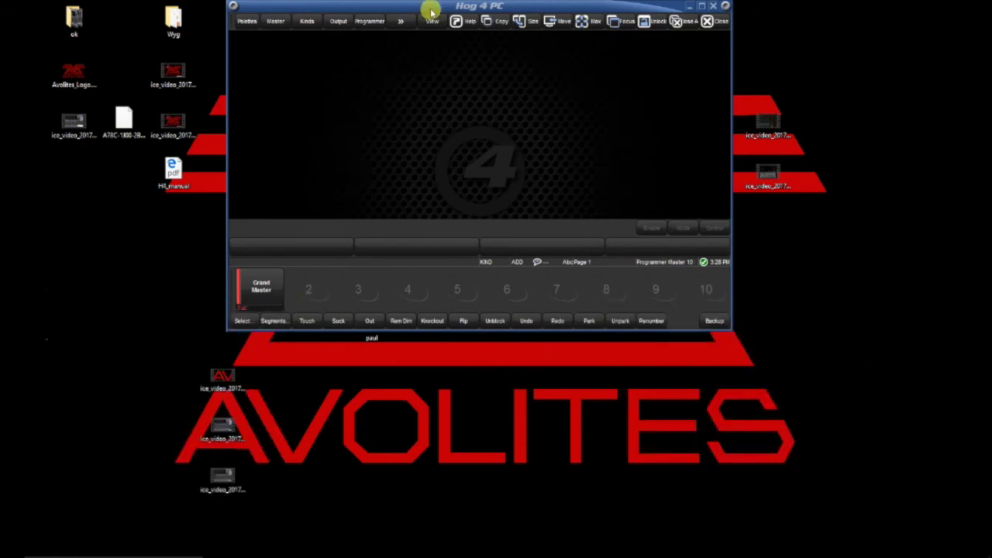
# Step: Bring back the Full Panel and restore the Hog windows to their default positions
pyautogui.click(432, 17)
pyautogui.click(472, 22)
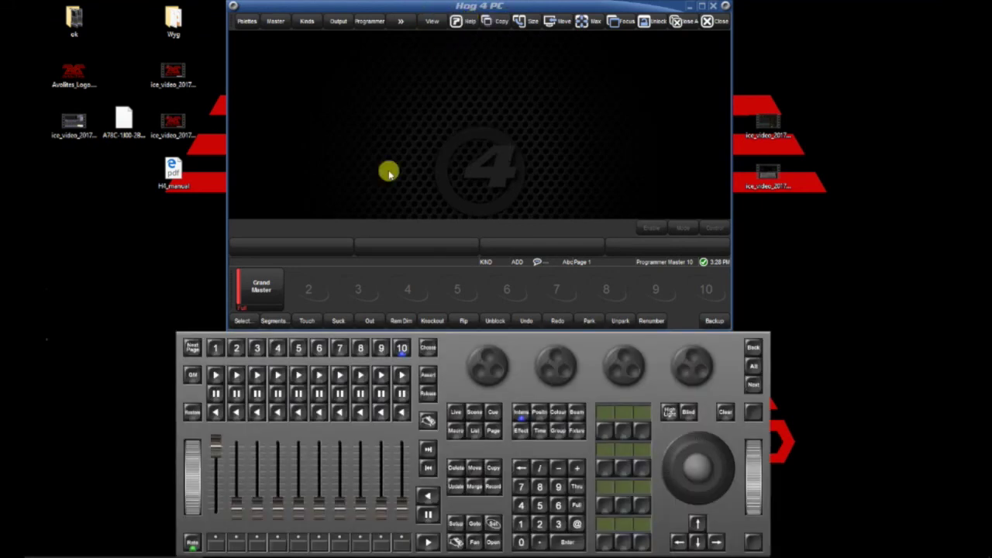
pyautogui.rightClick(585, 345)
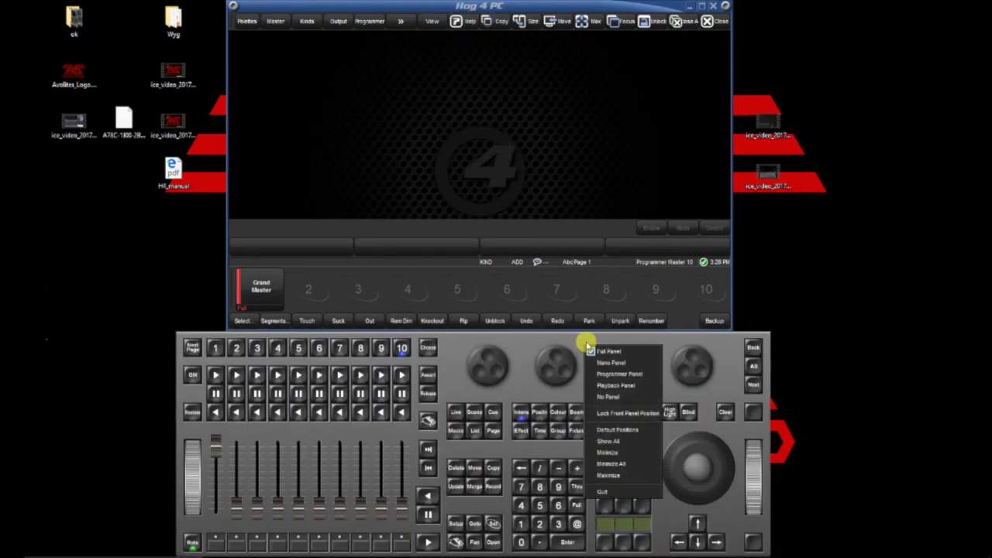
pyautogui.click(641, 436)
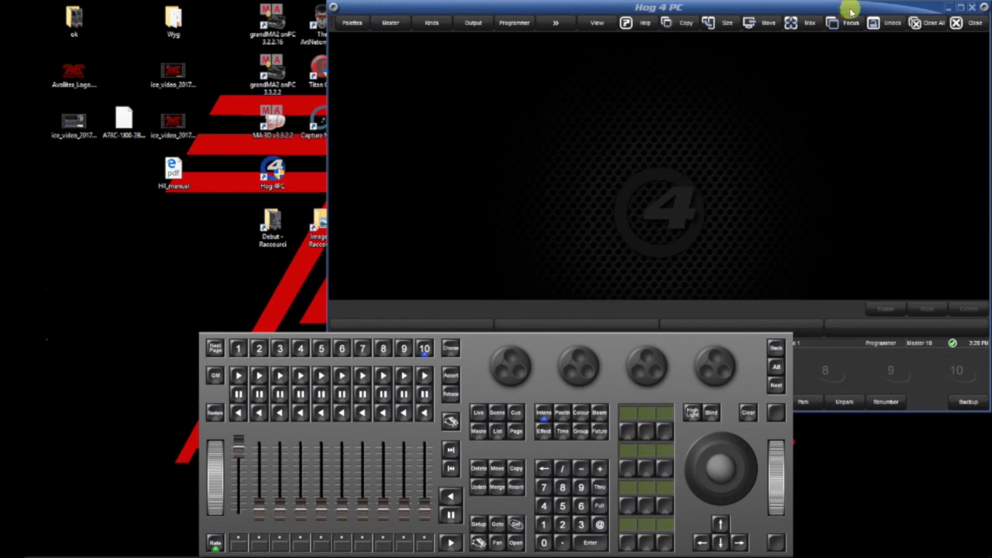